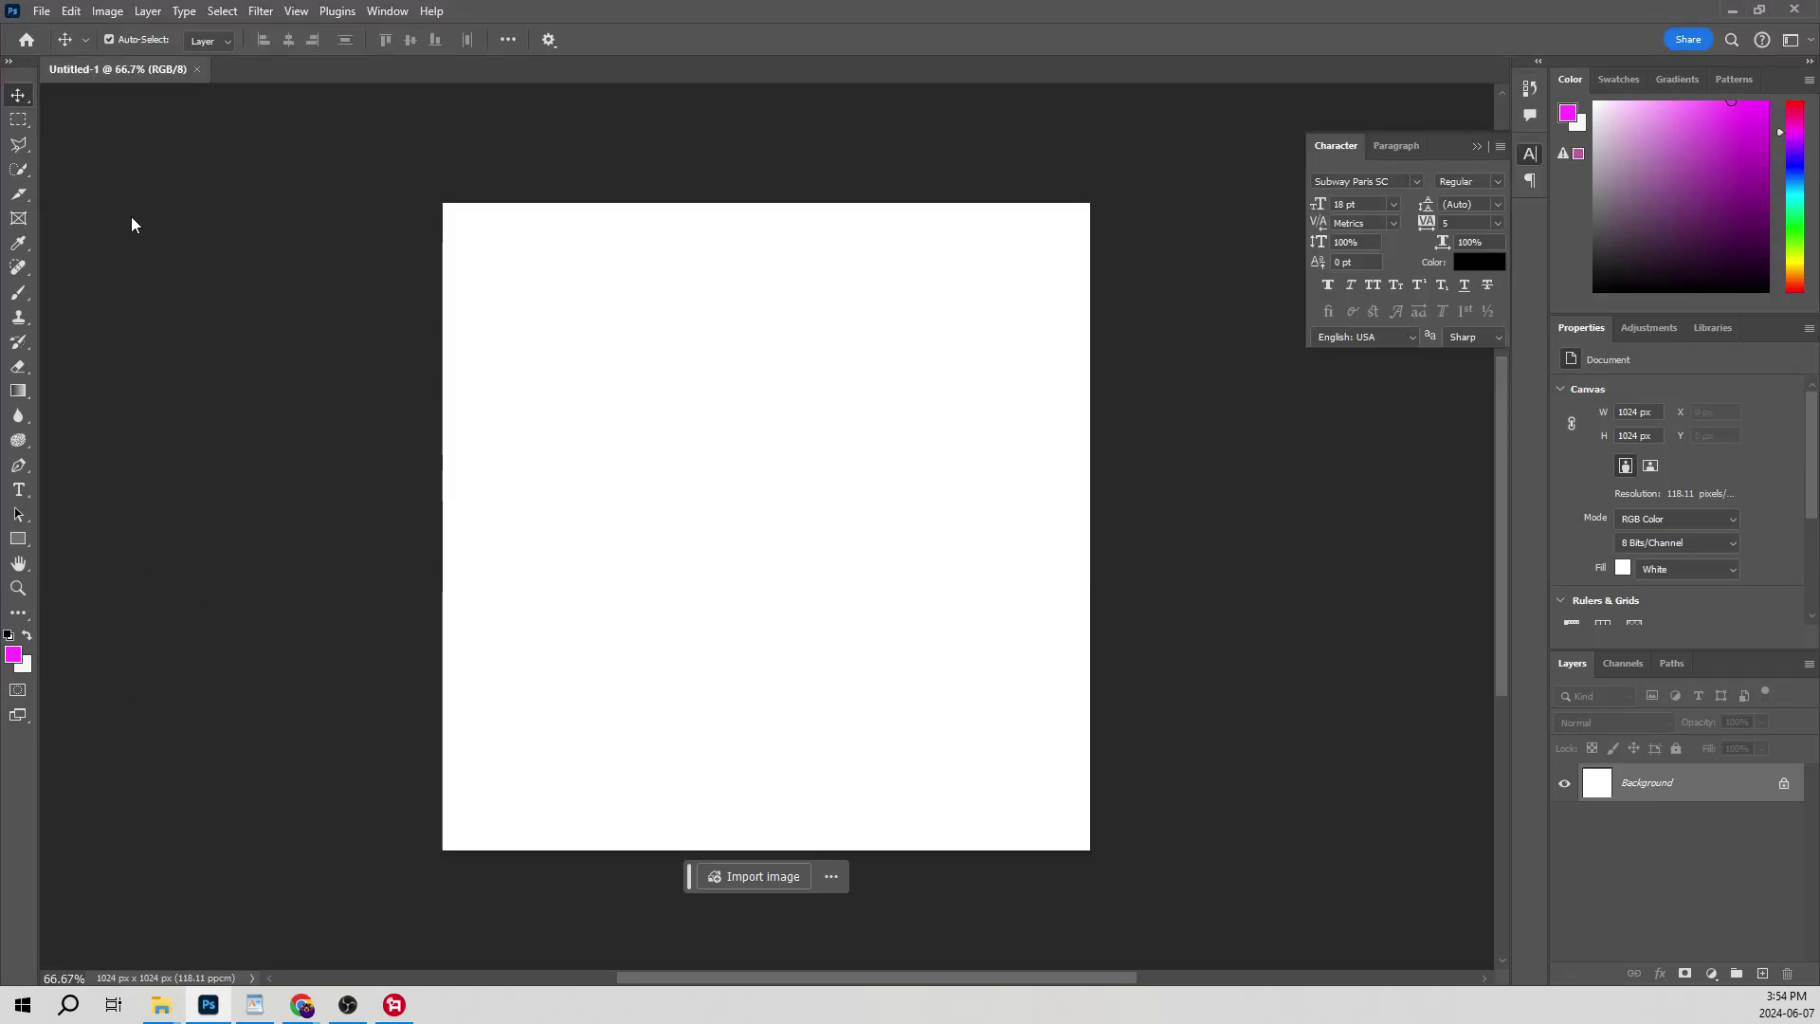
Step: Create a new 10800 × 1350 px, 118.11 px/cm RGB document from the Carousels preset
click(42, 18)
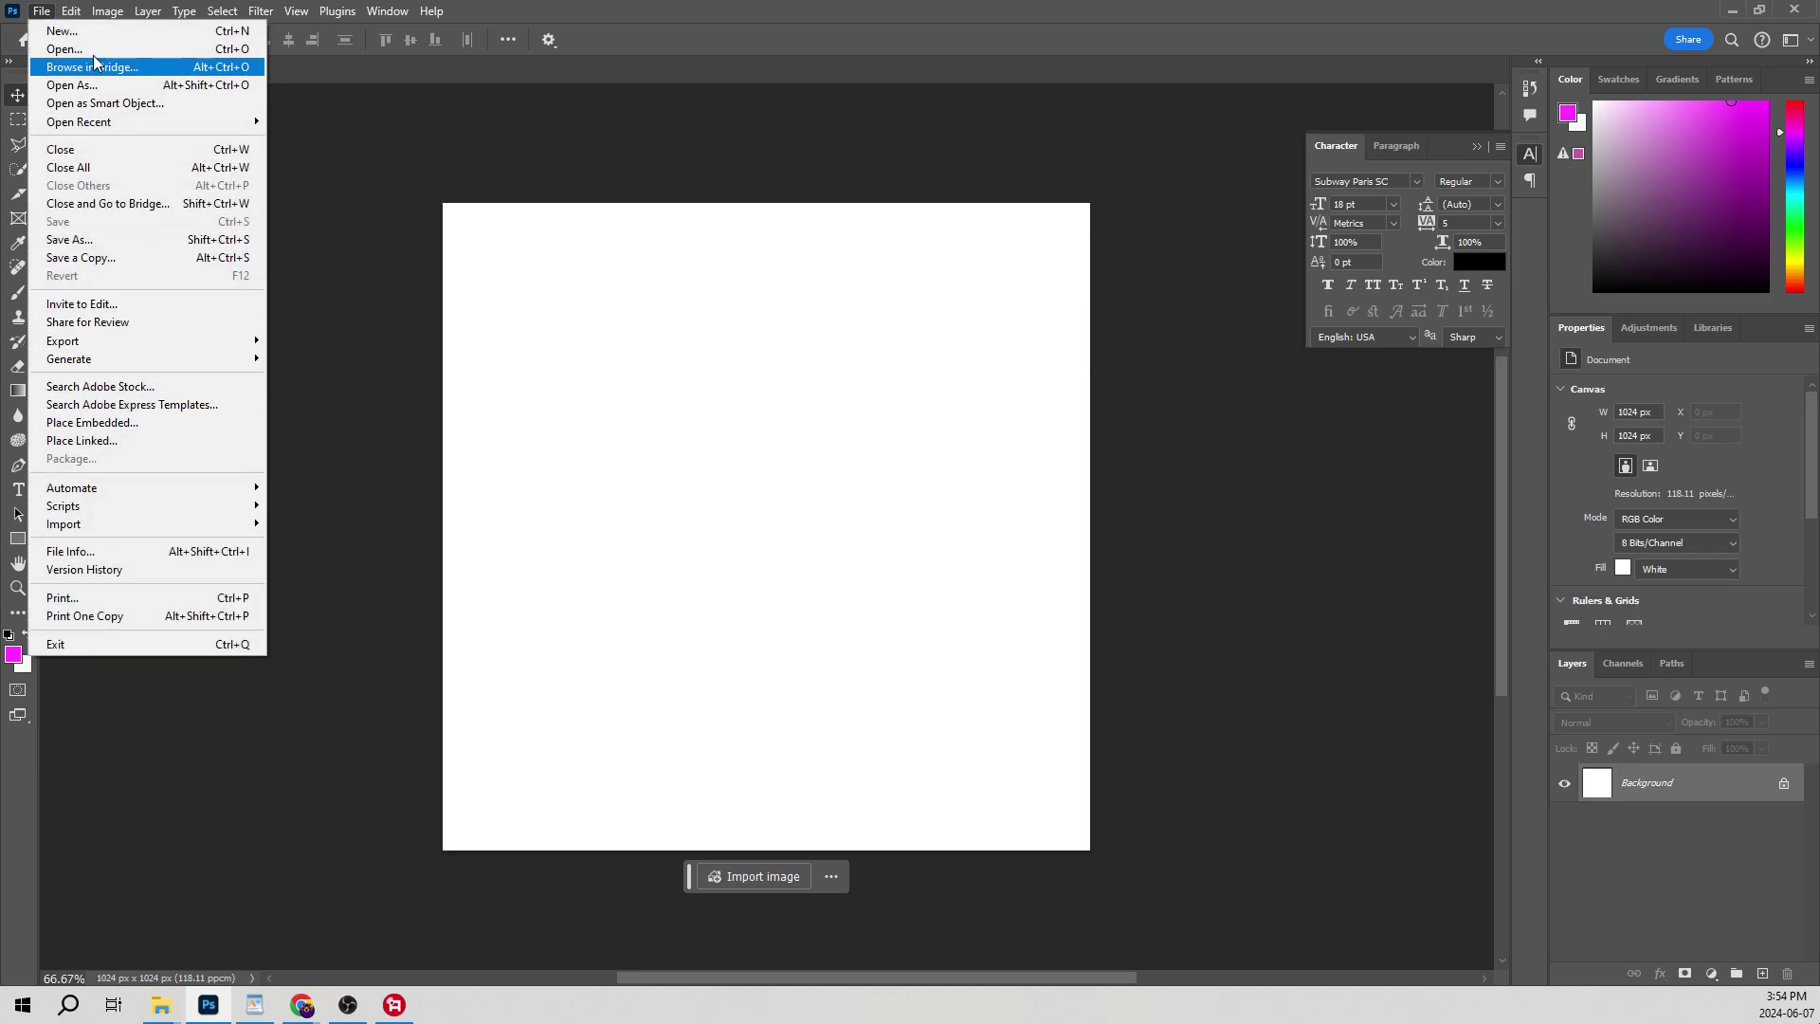
click(62, 32)
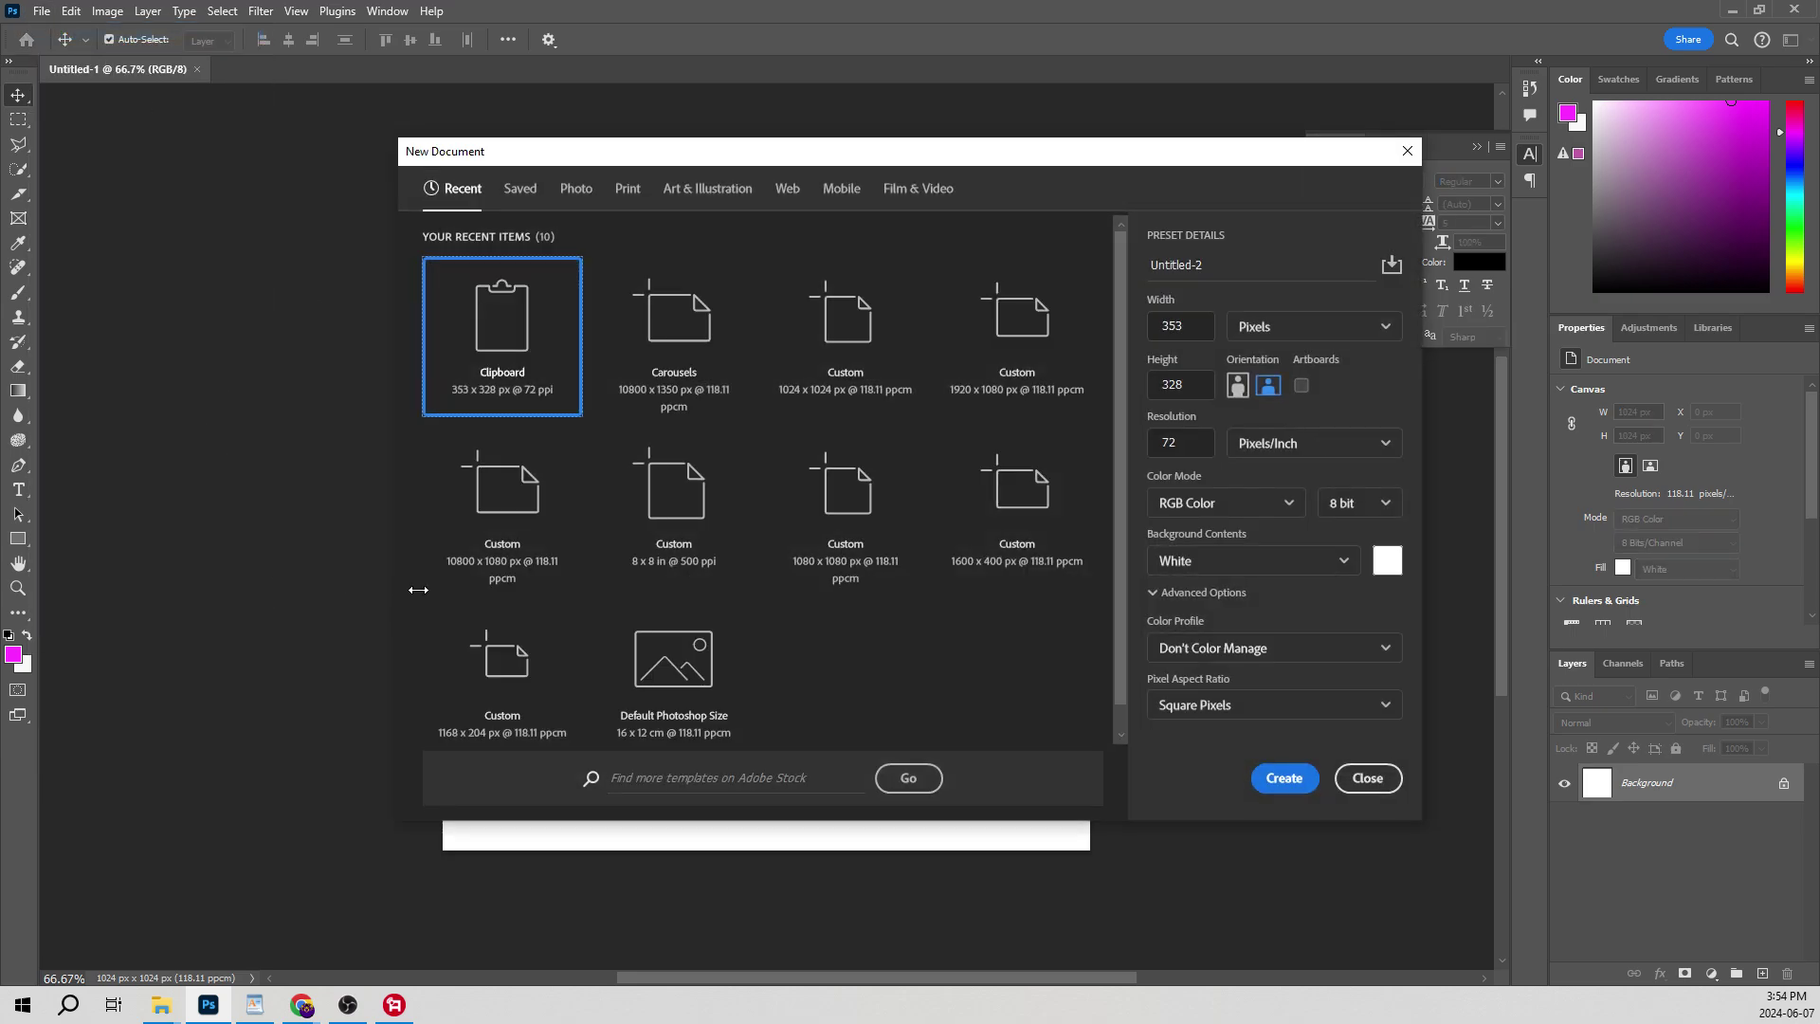
click(664, 348)
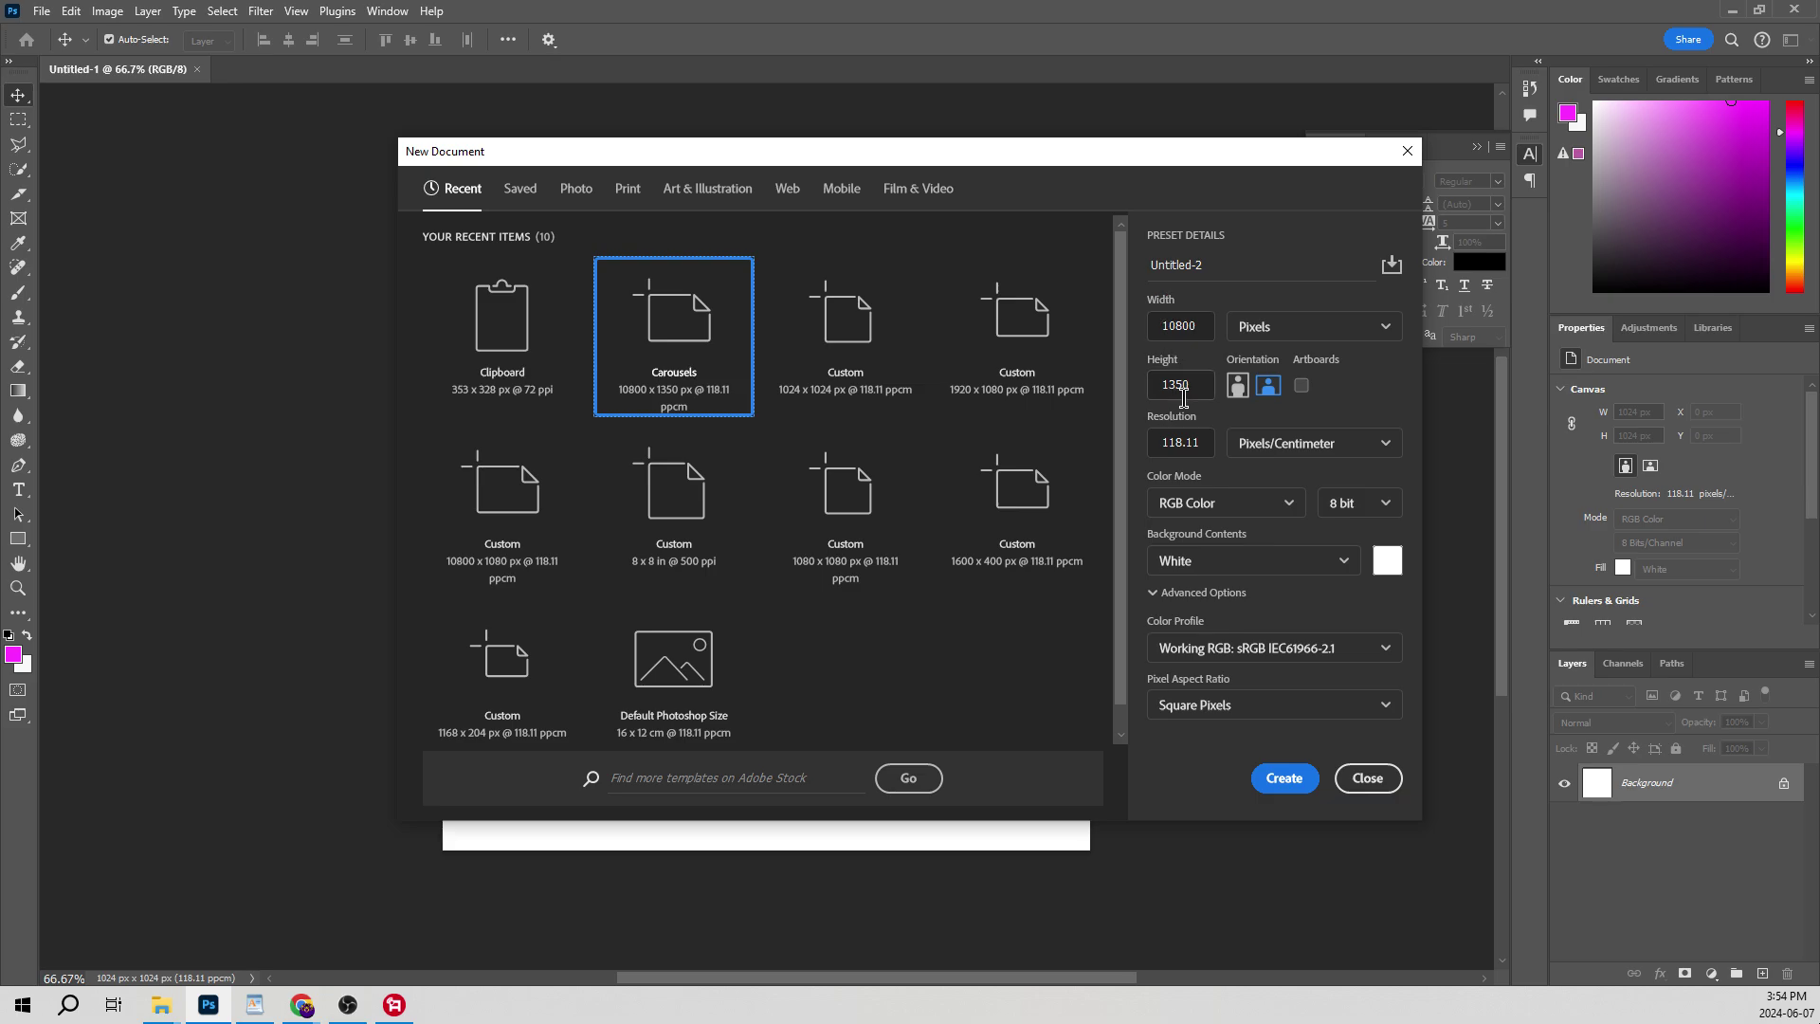
click(1276, 778)
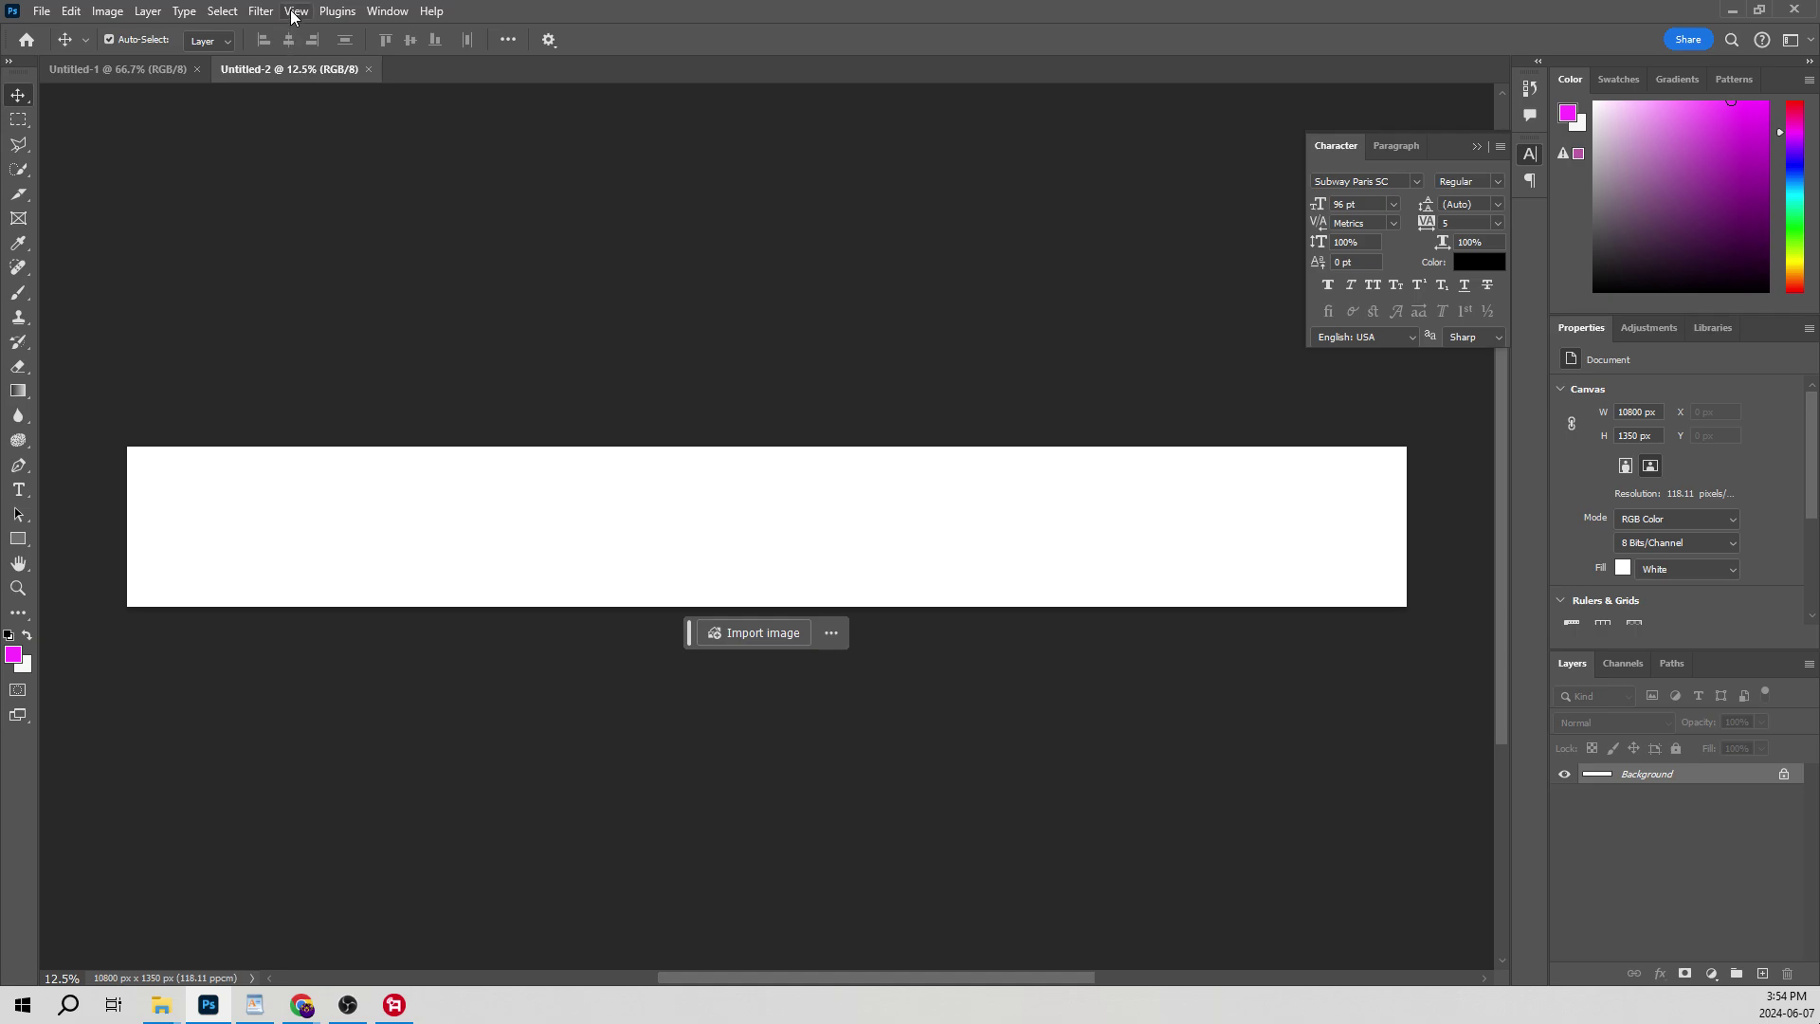
Step: Add a 10-column guide layout so the canvas splits into ten equal 1080 px panels
click(336, 12)
click(295, 11)
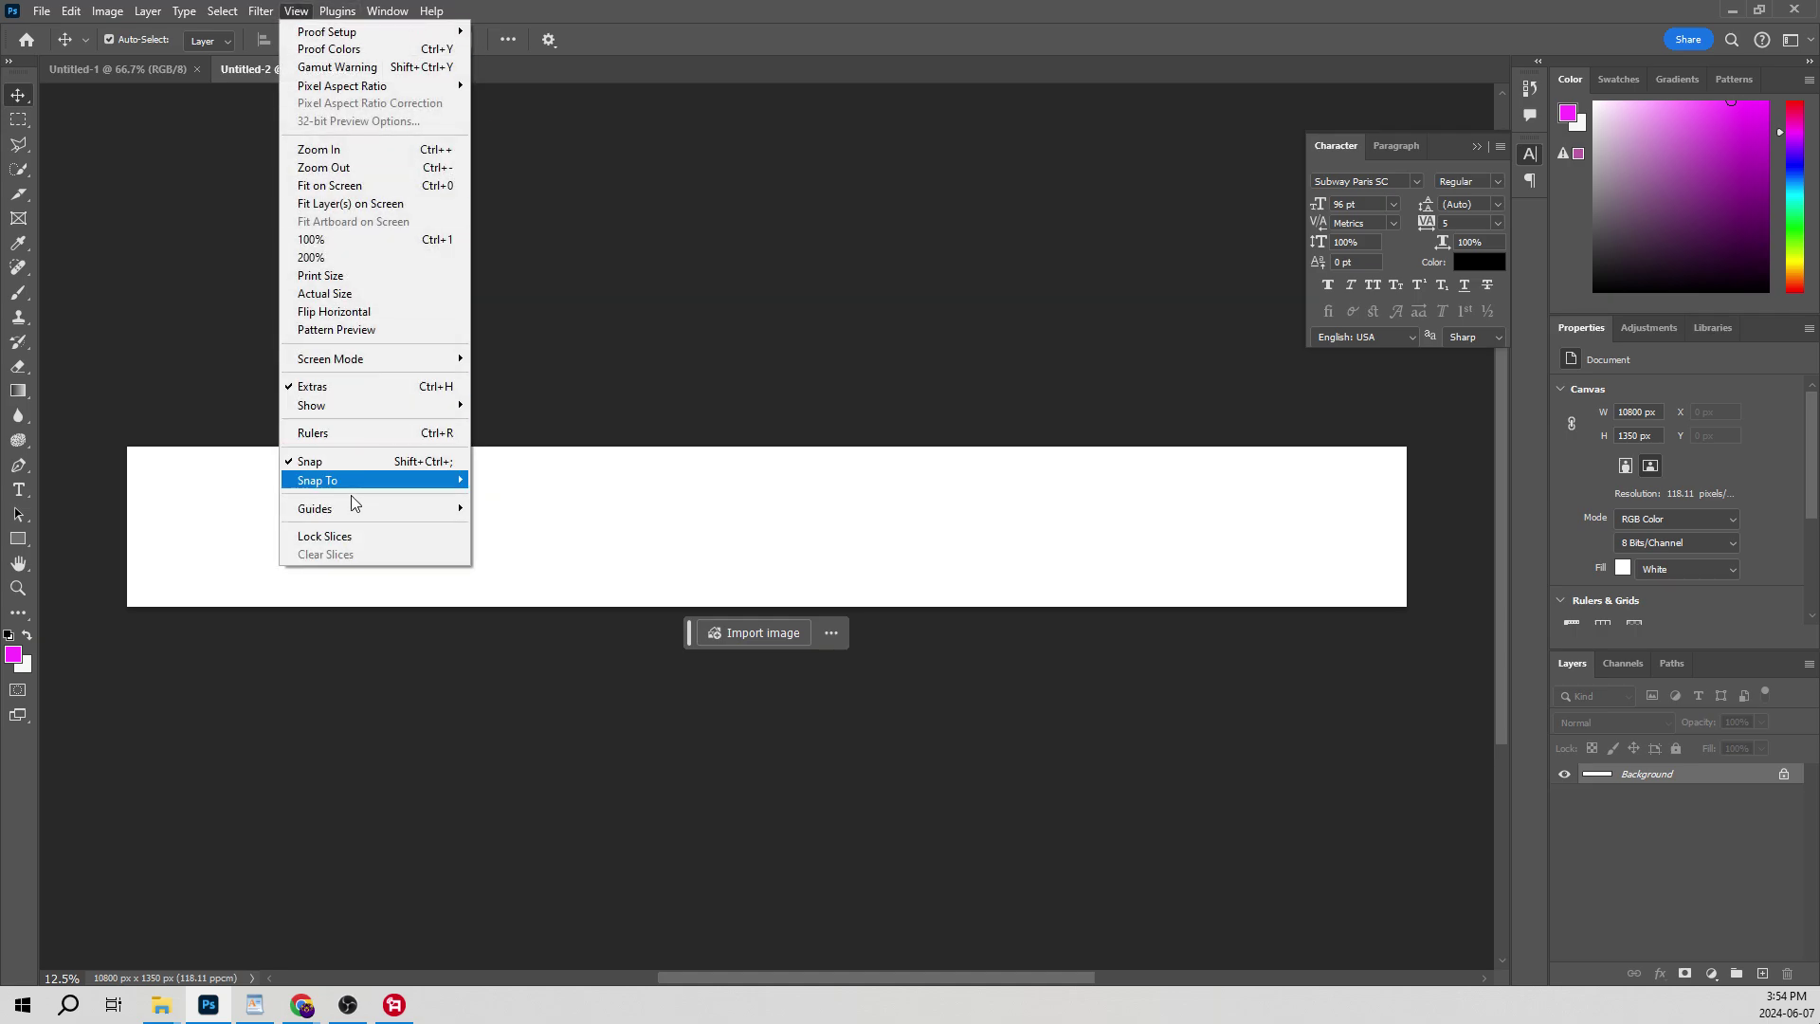
mouse_move(349, 507)
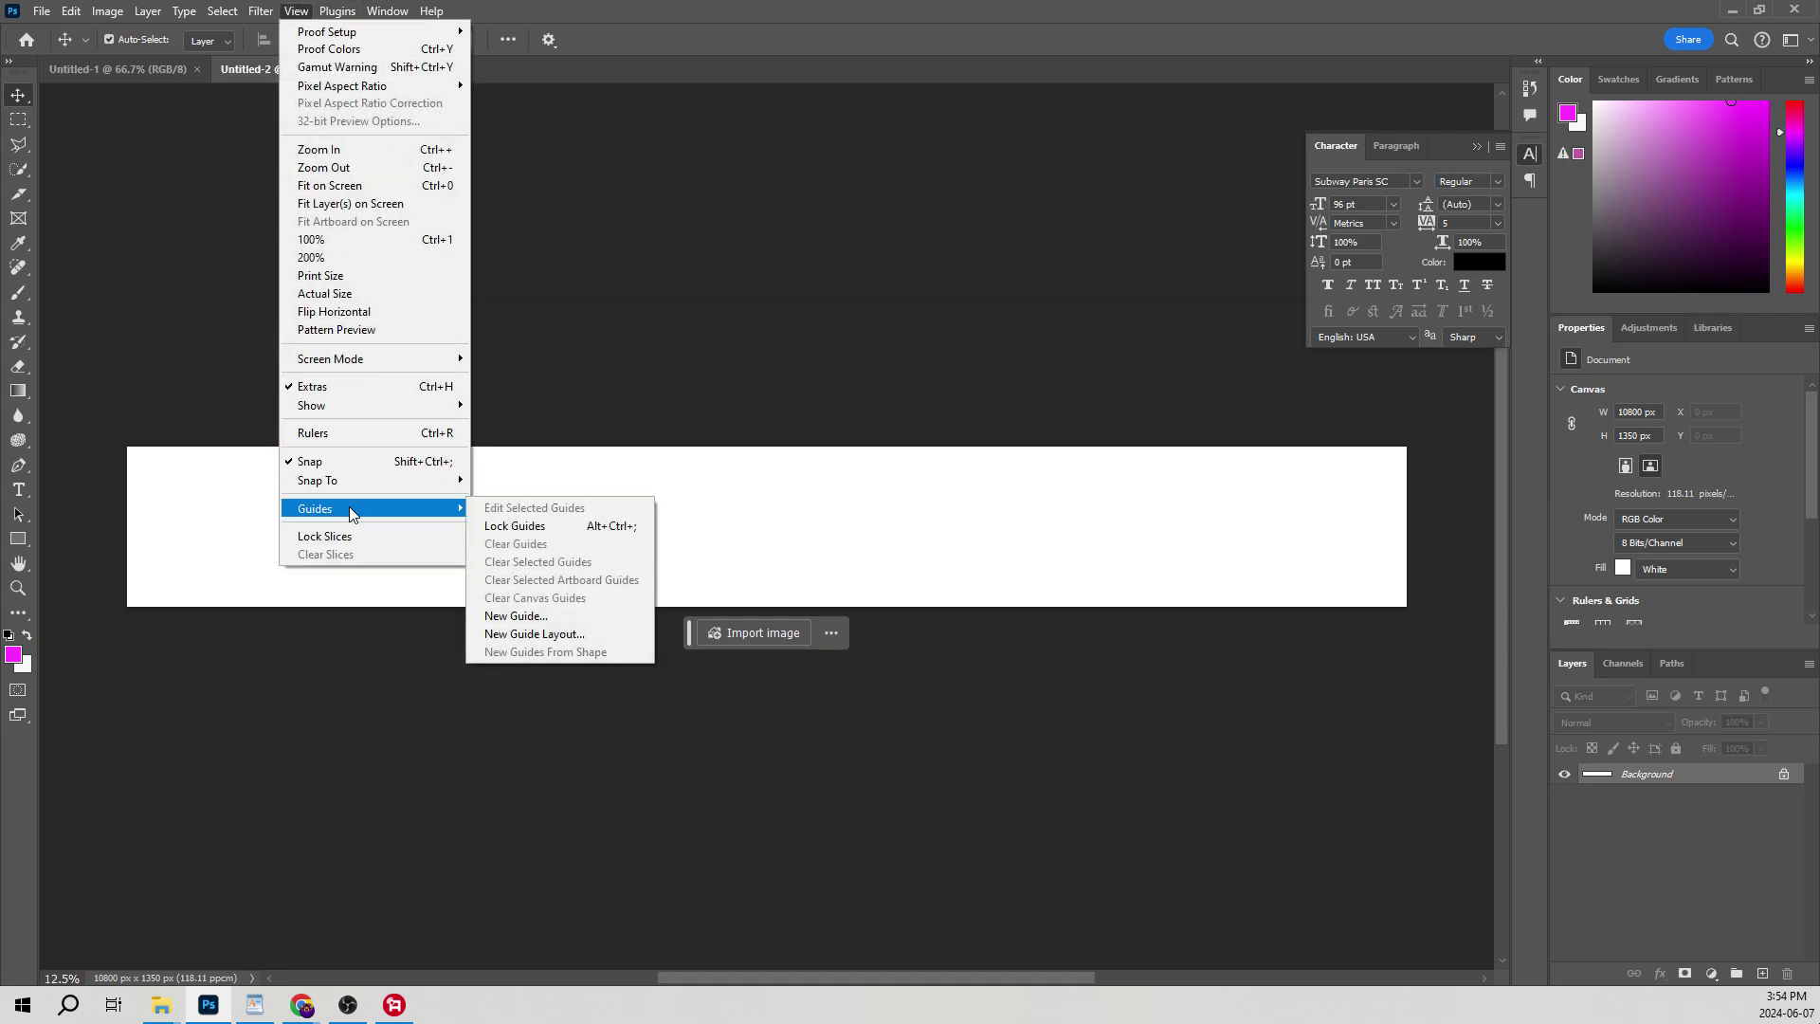
click(580, 633)
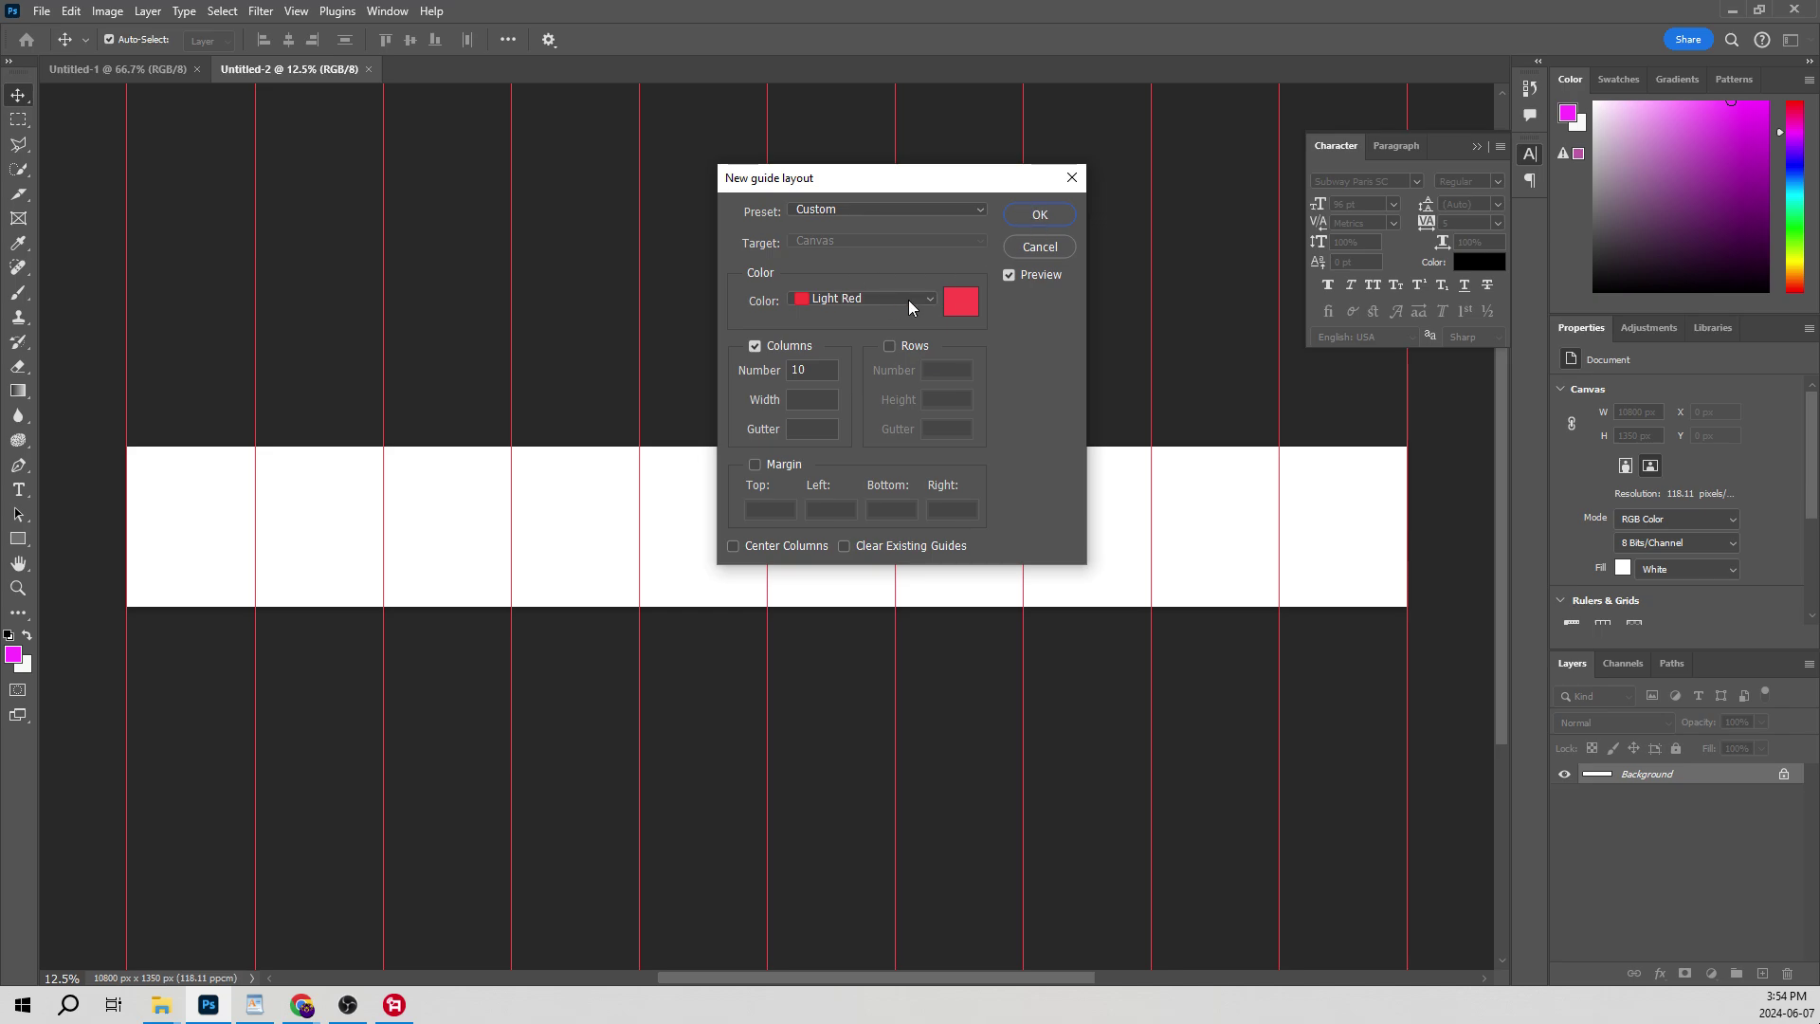
click(1040, 214)
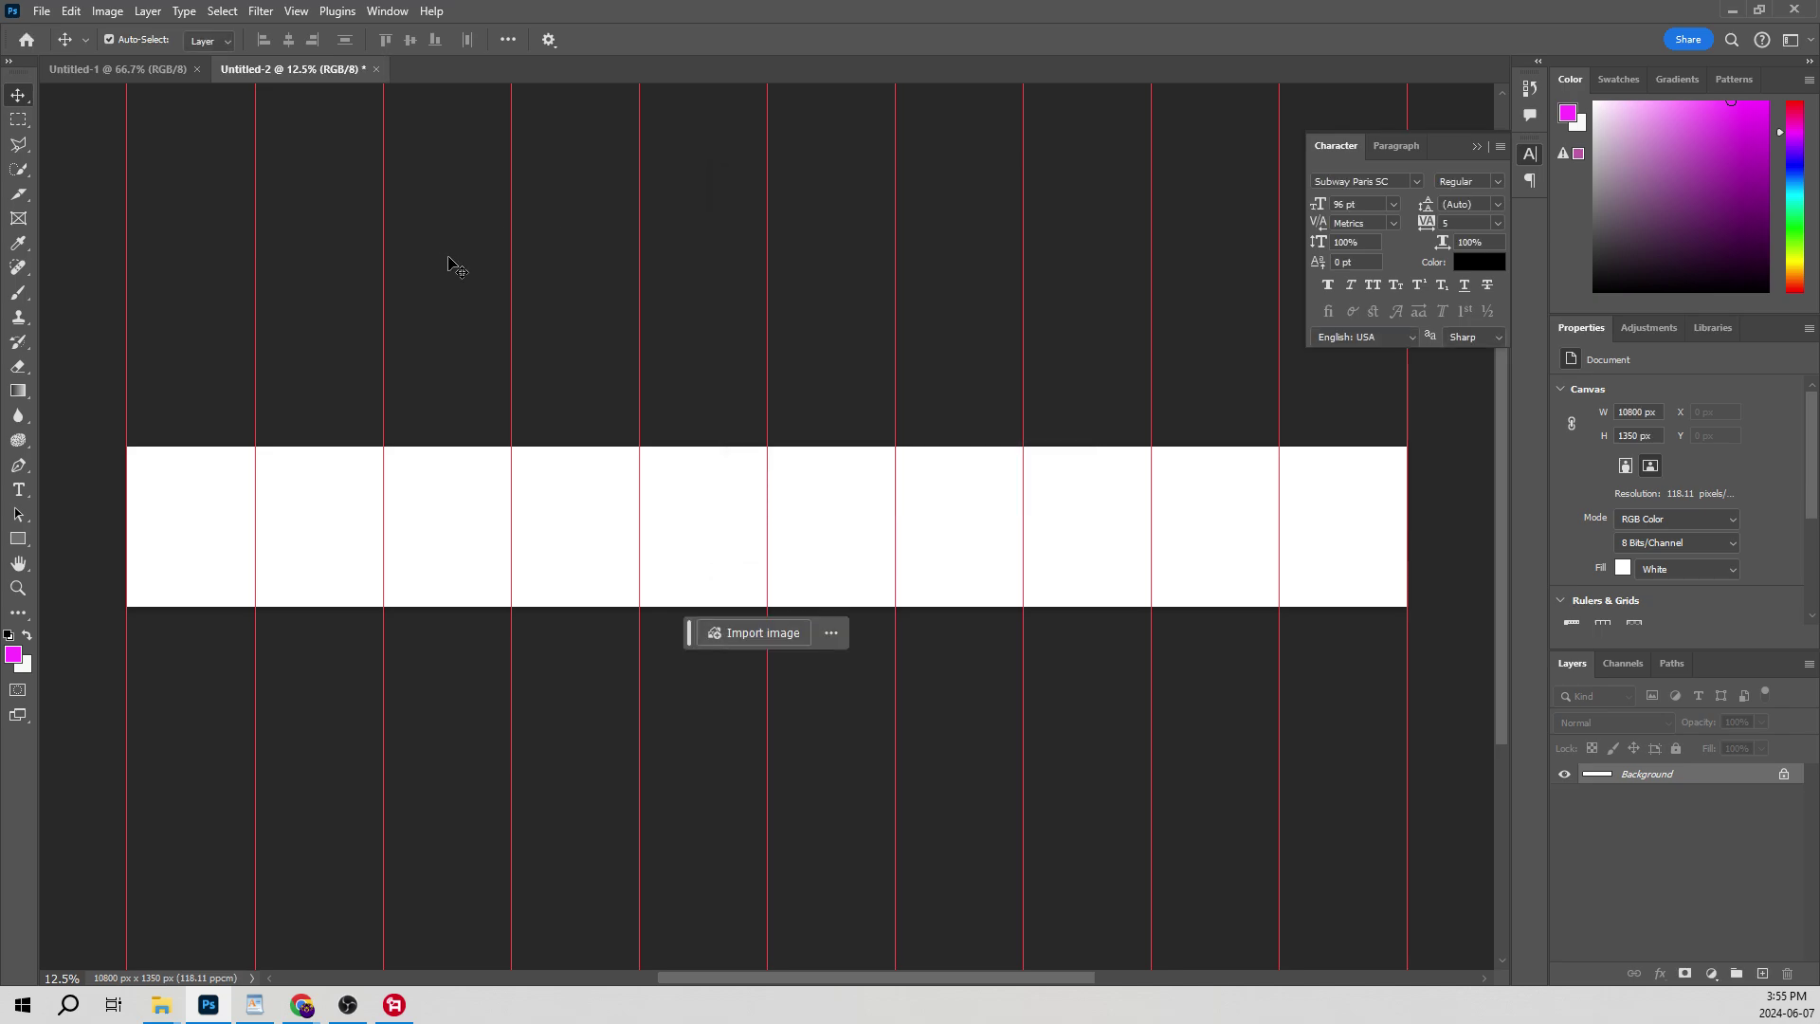
click(304, 12)
Step: Lock the ten column guides in place
mouse_move(382, 509)
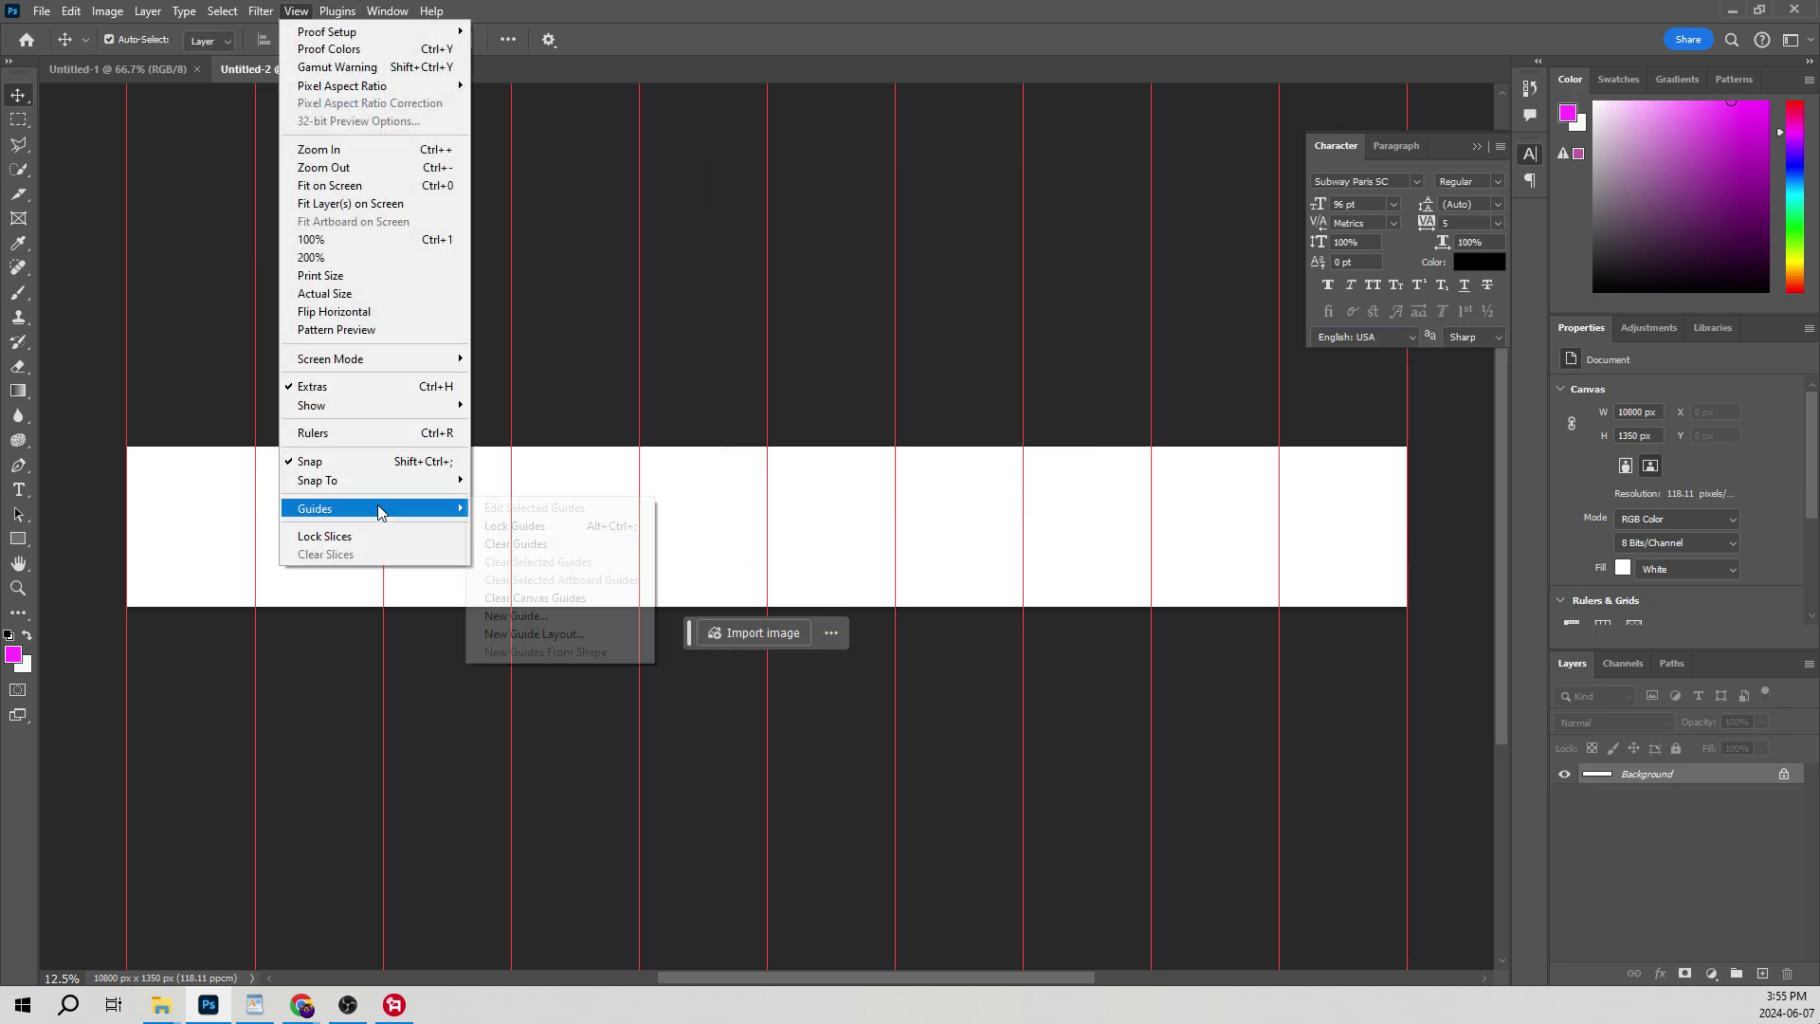
click(520, 526)
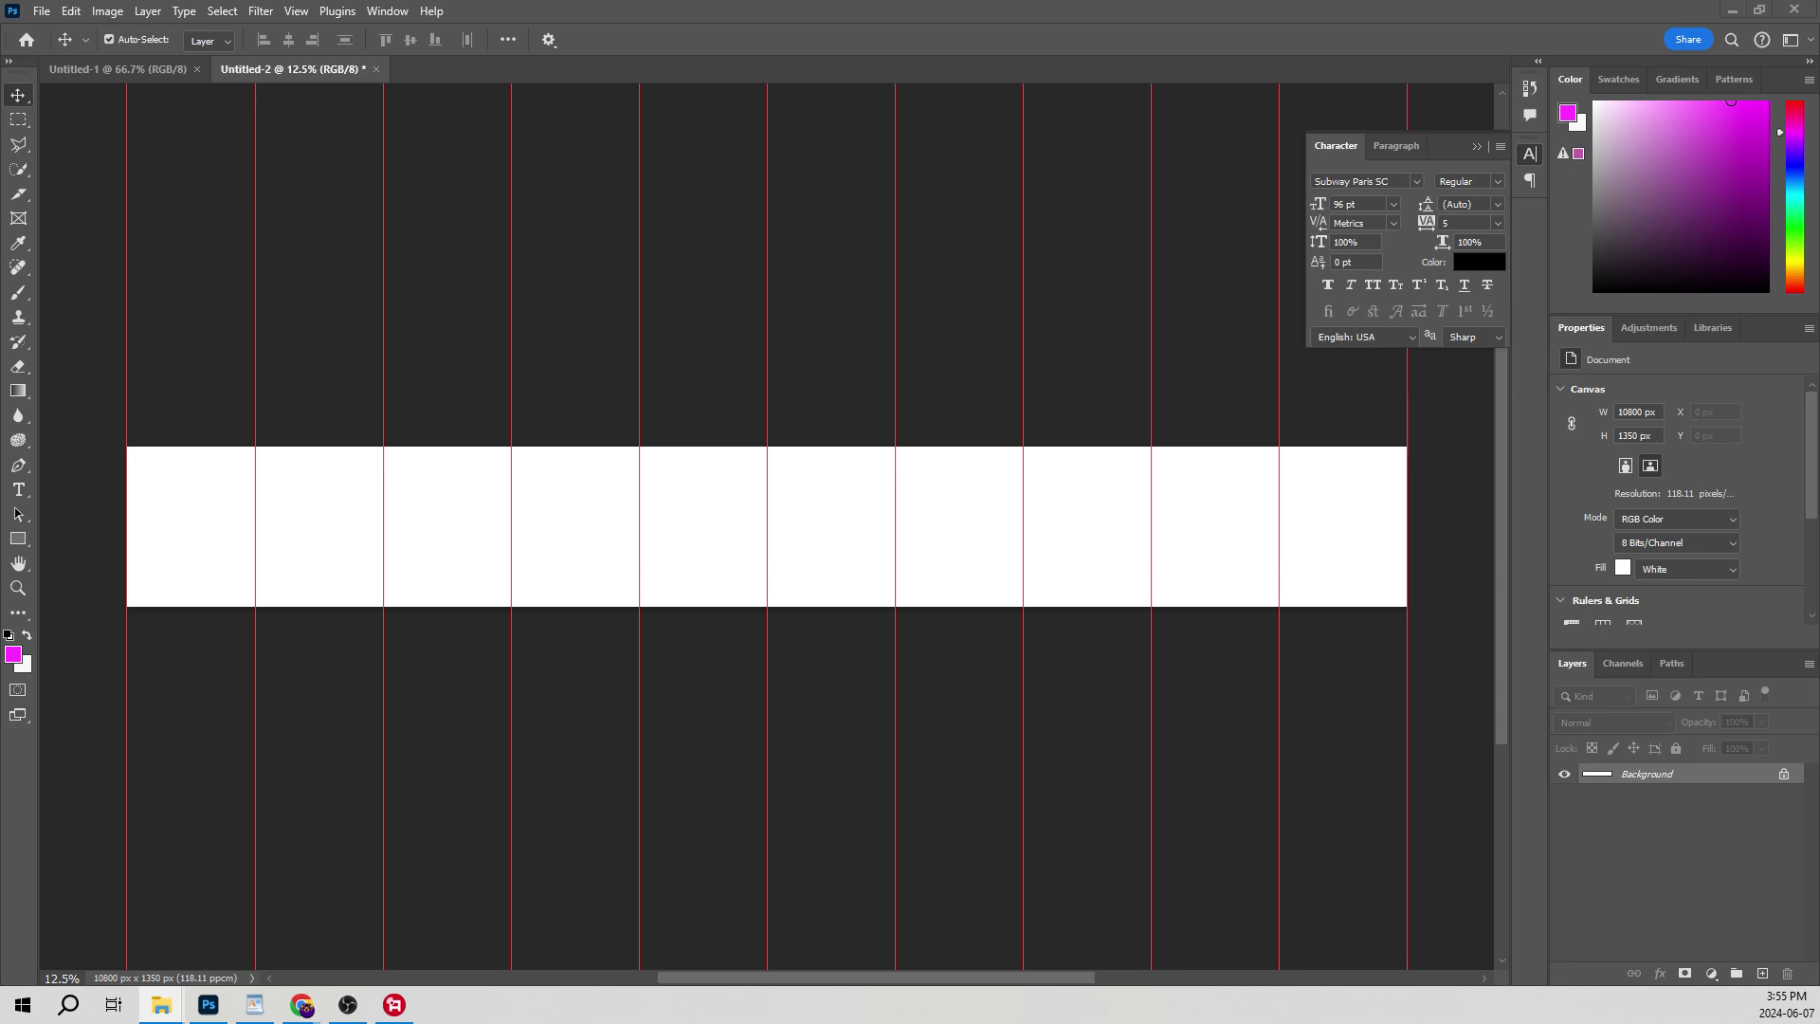
Step: Place the DSC_2724 portrait in the leftmost panel at 1080 × 1350 px and commit it
drag(5, 540, 275, 580)
drag(807, 550, 237, 544)
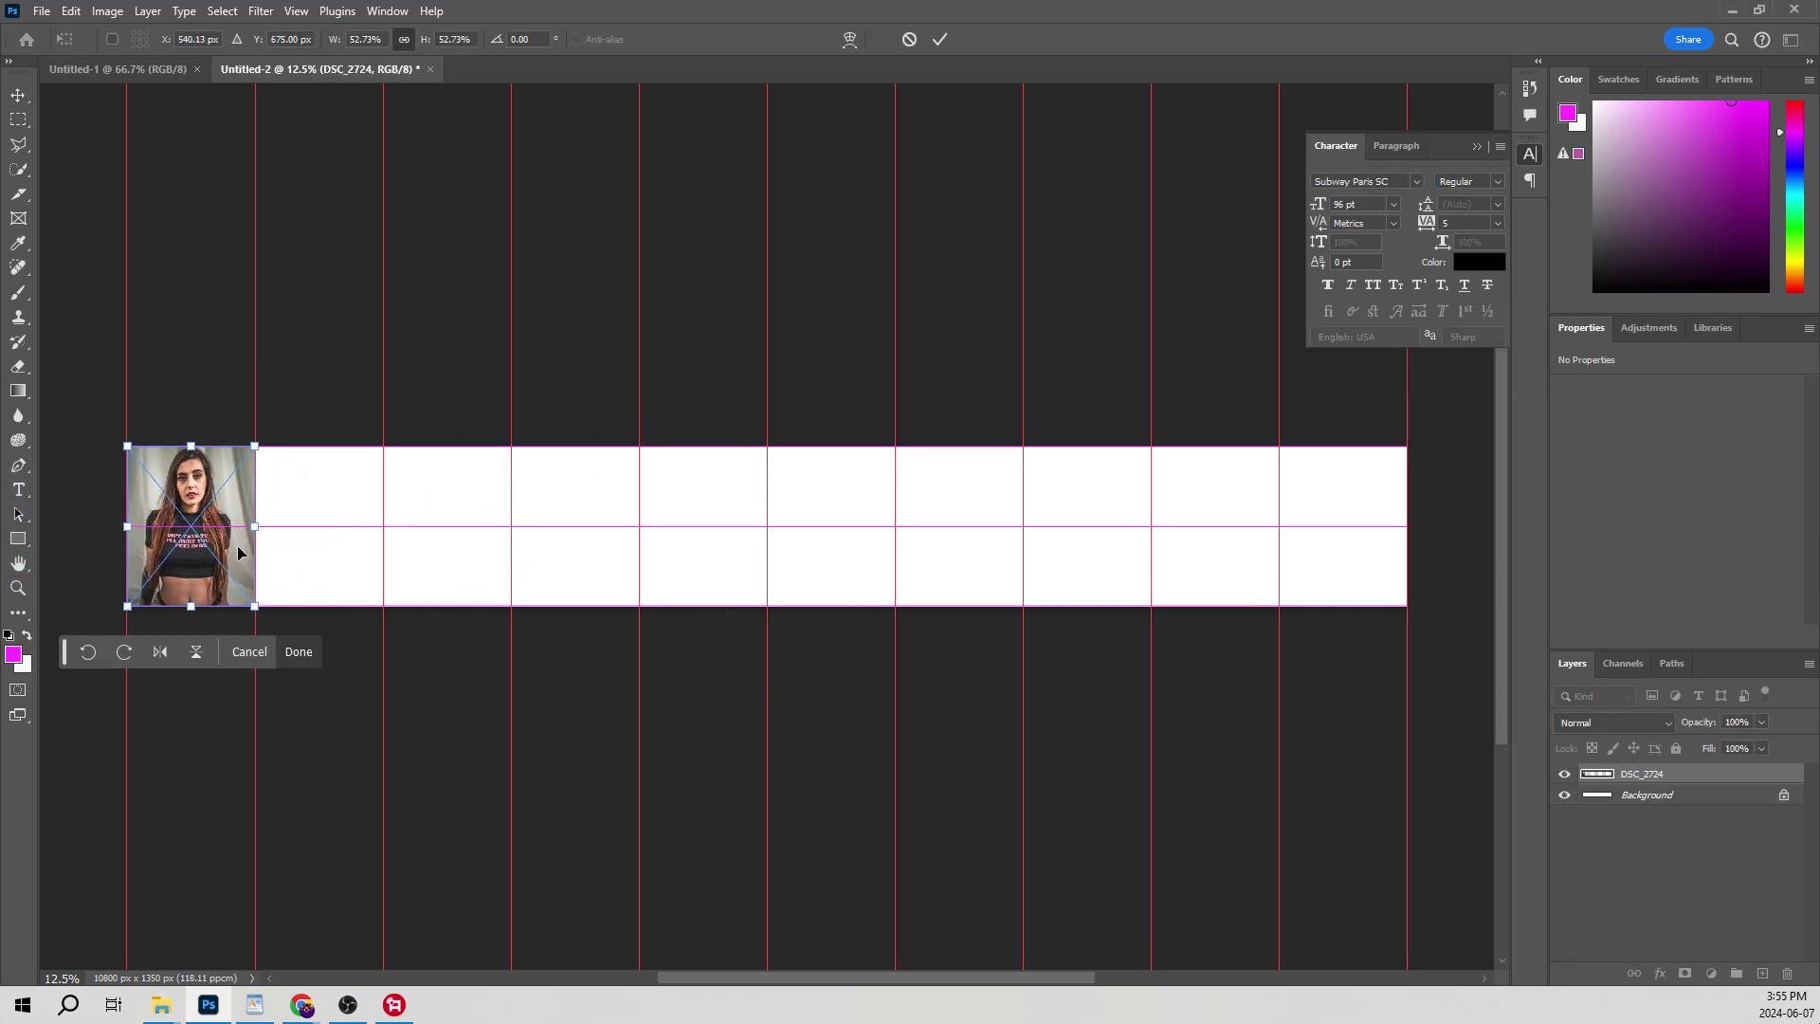
scroll(152, 564, up, 3)
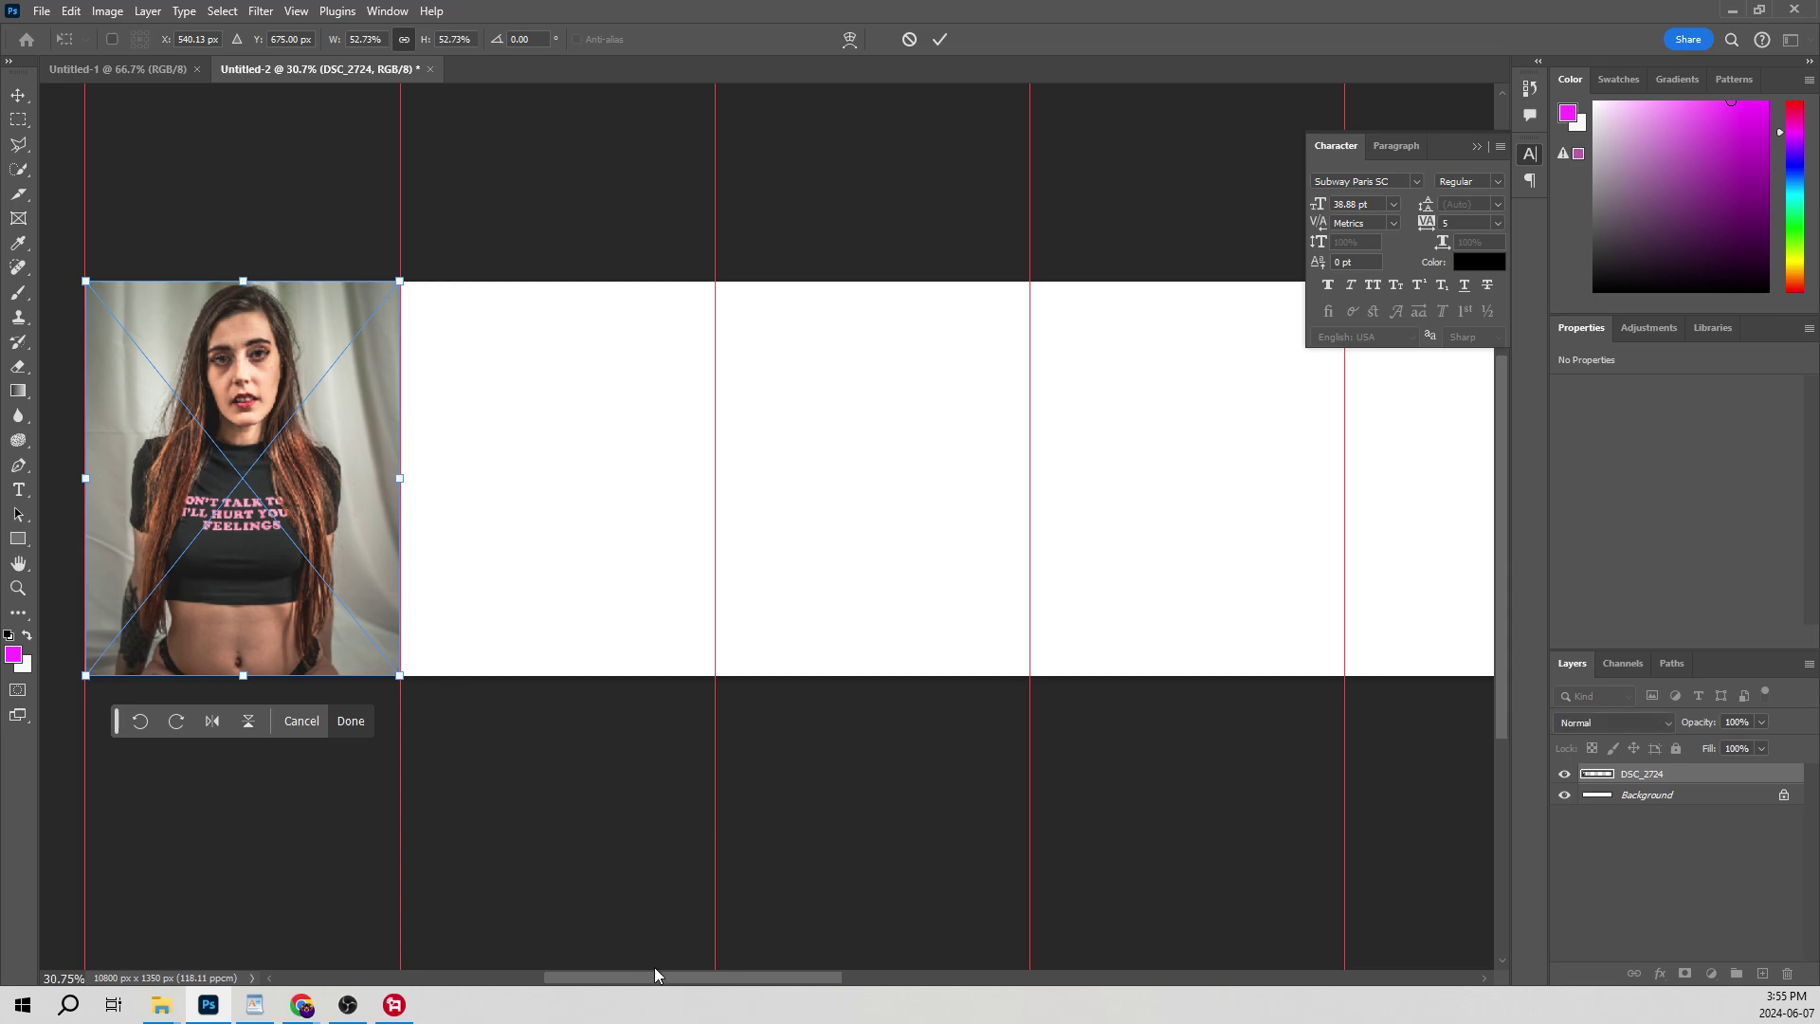
scroll(599, 966, left, 3)
scroll(661, 543, up, 1)
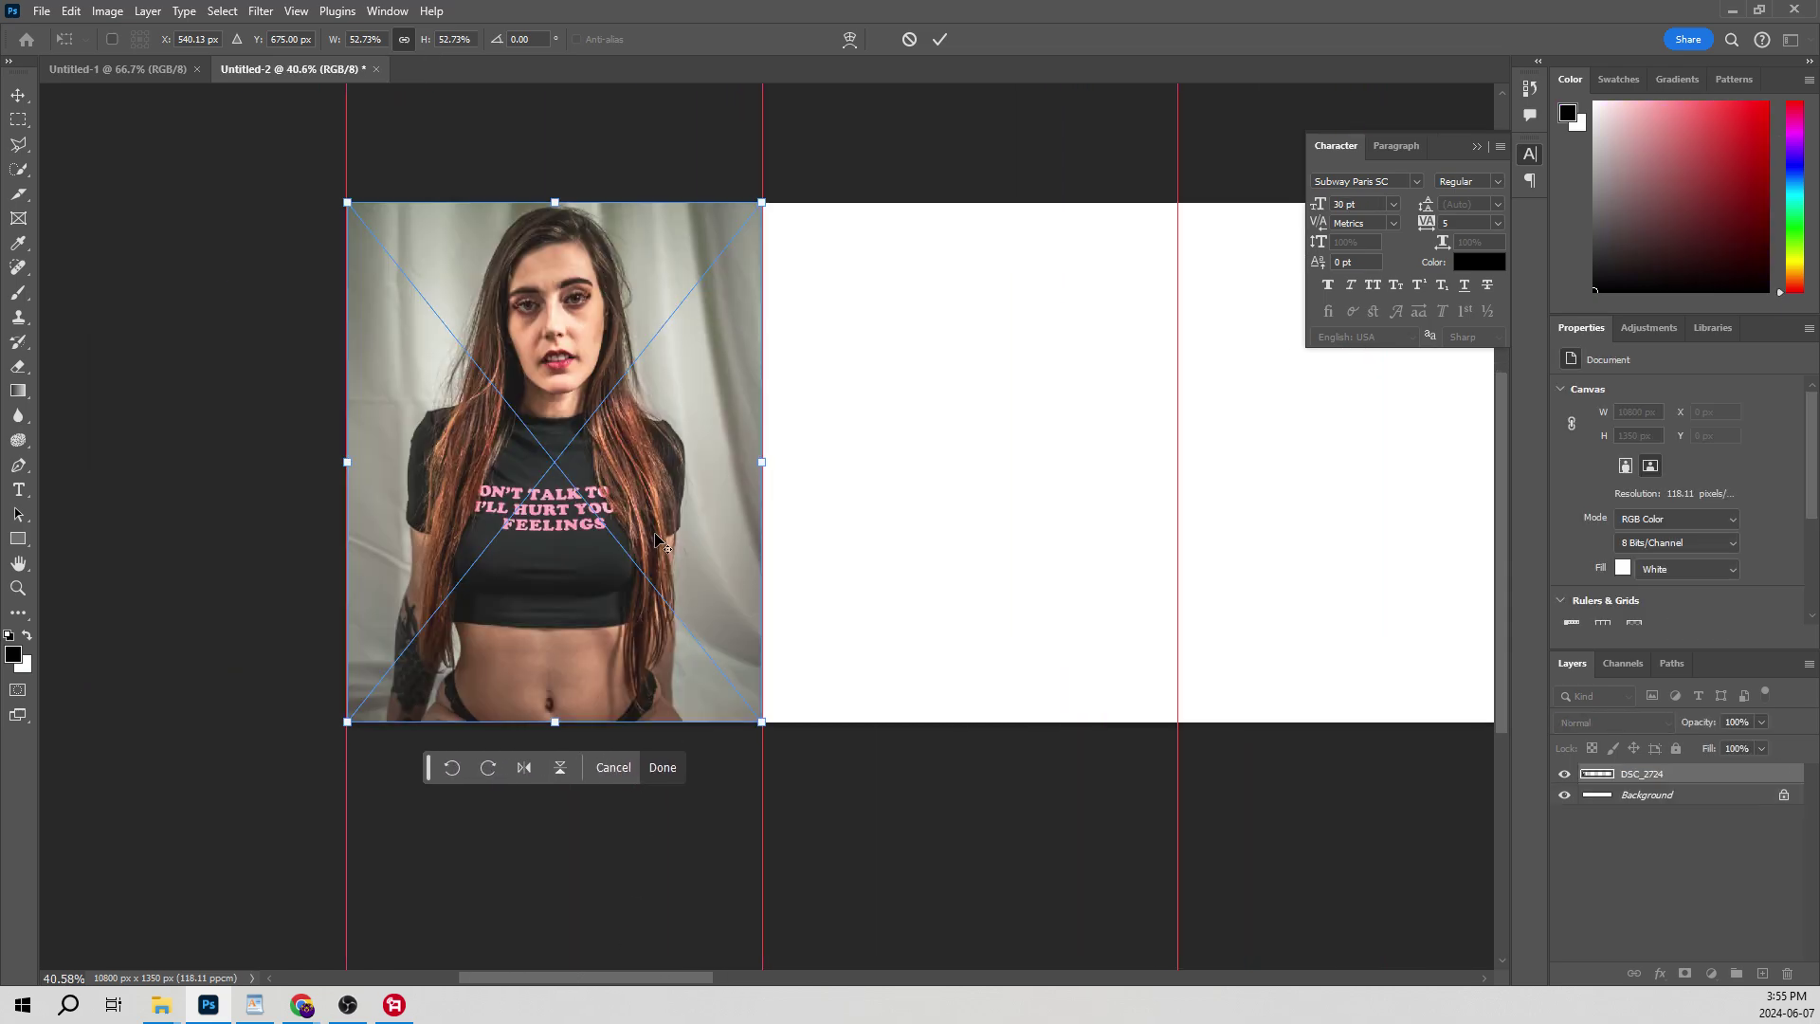
key(Return)
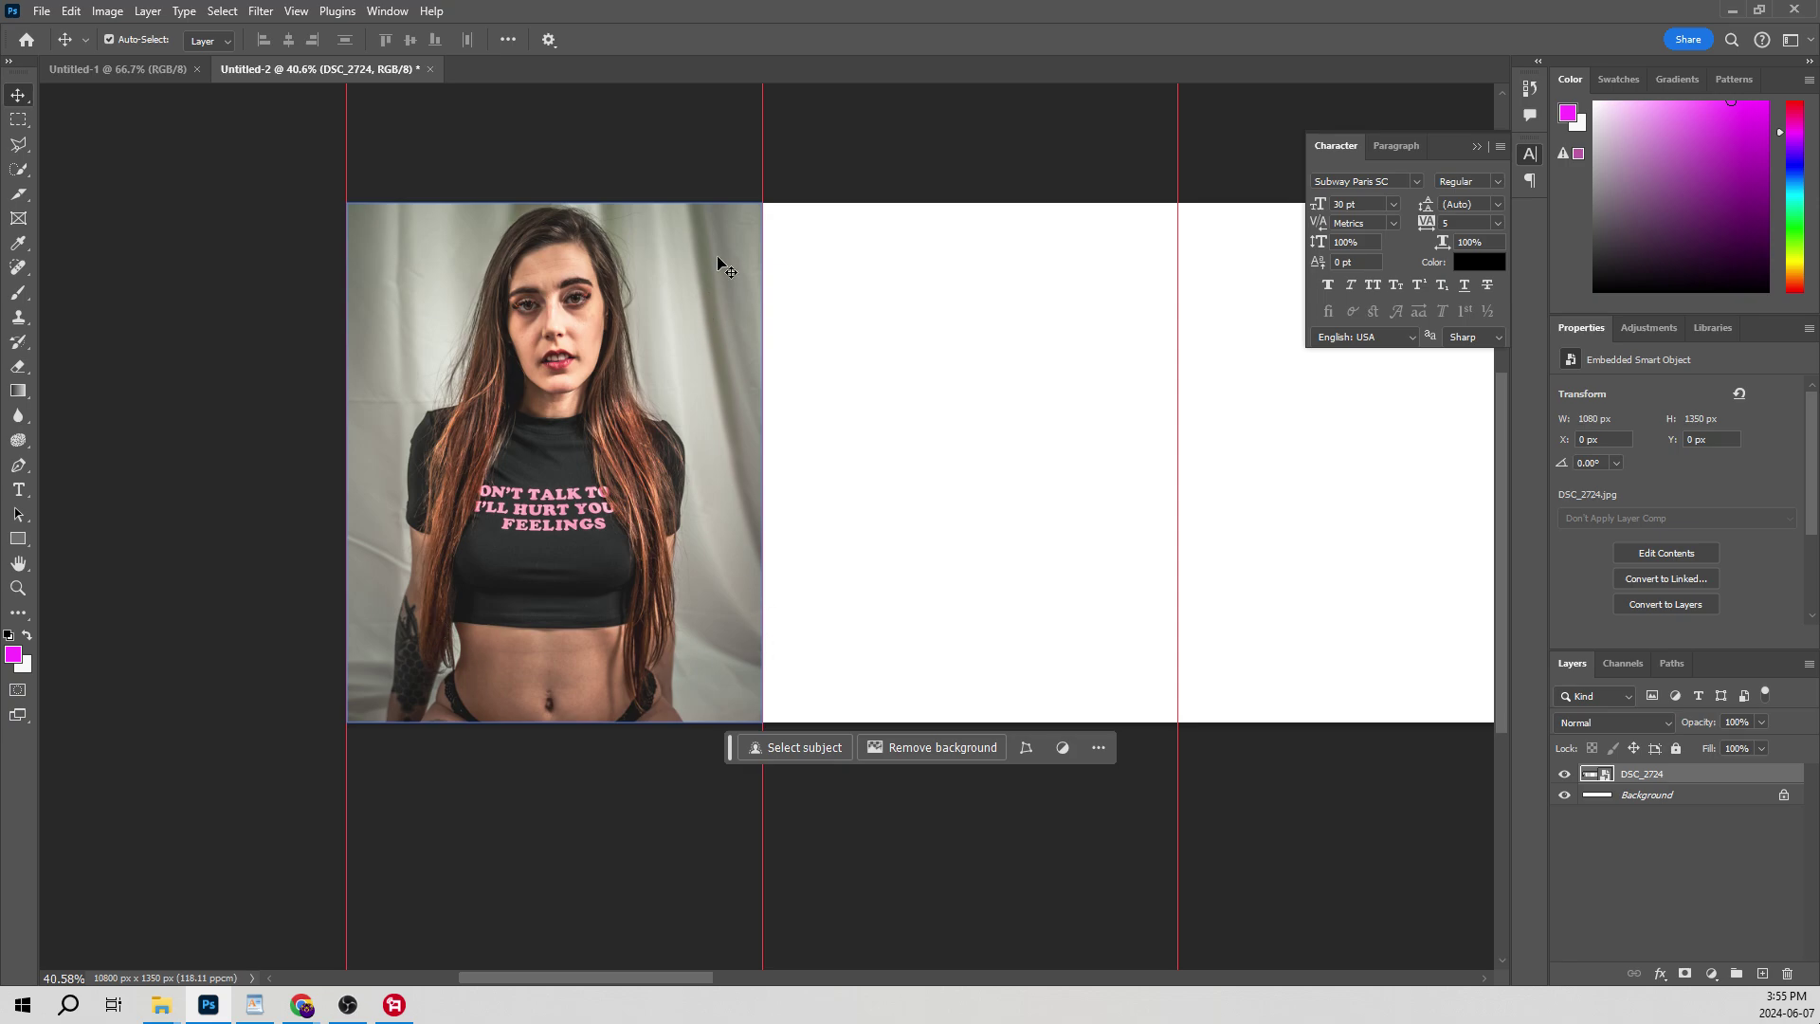
Step: Bring the seated photo DSC_2733-Edit onto the canvas
scroll(511, 441, up, 2)
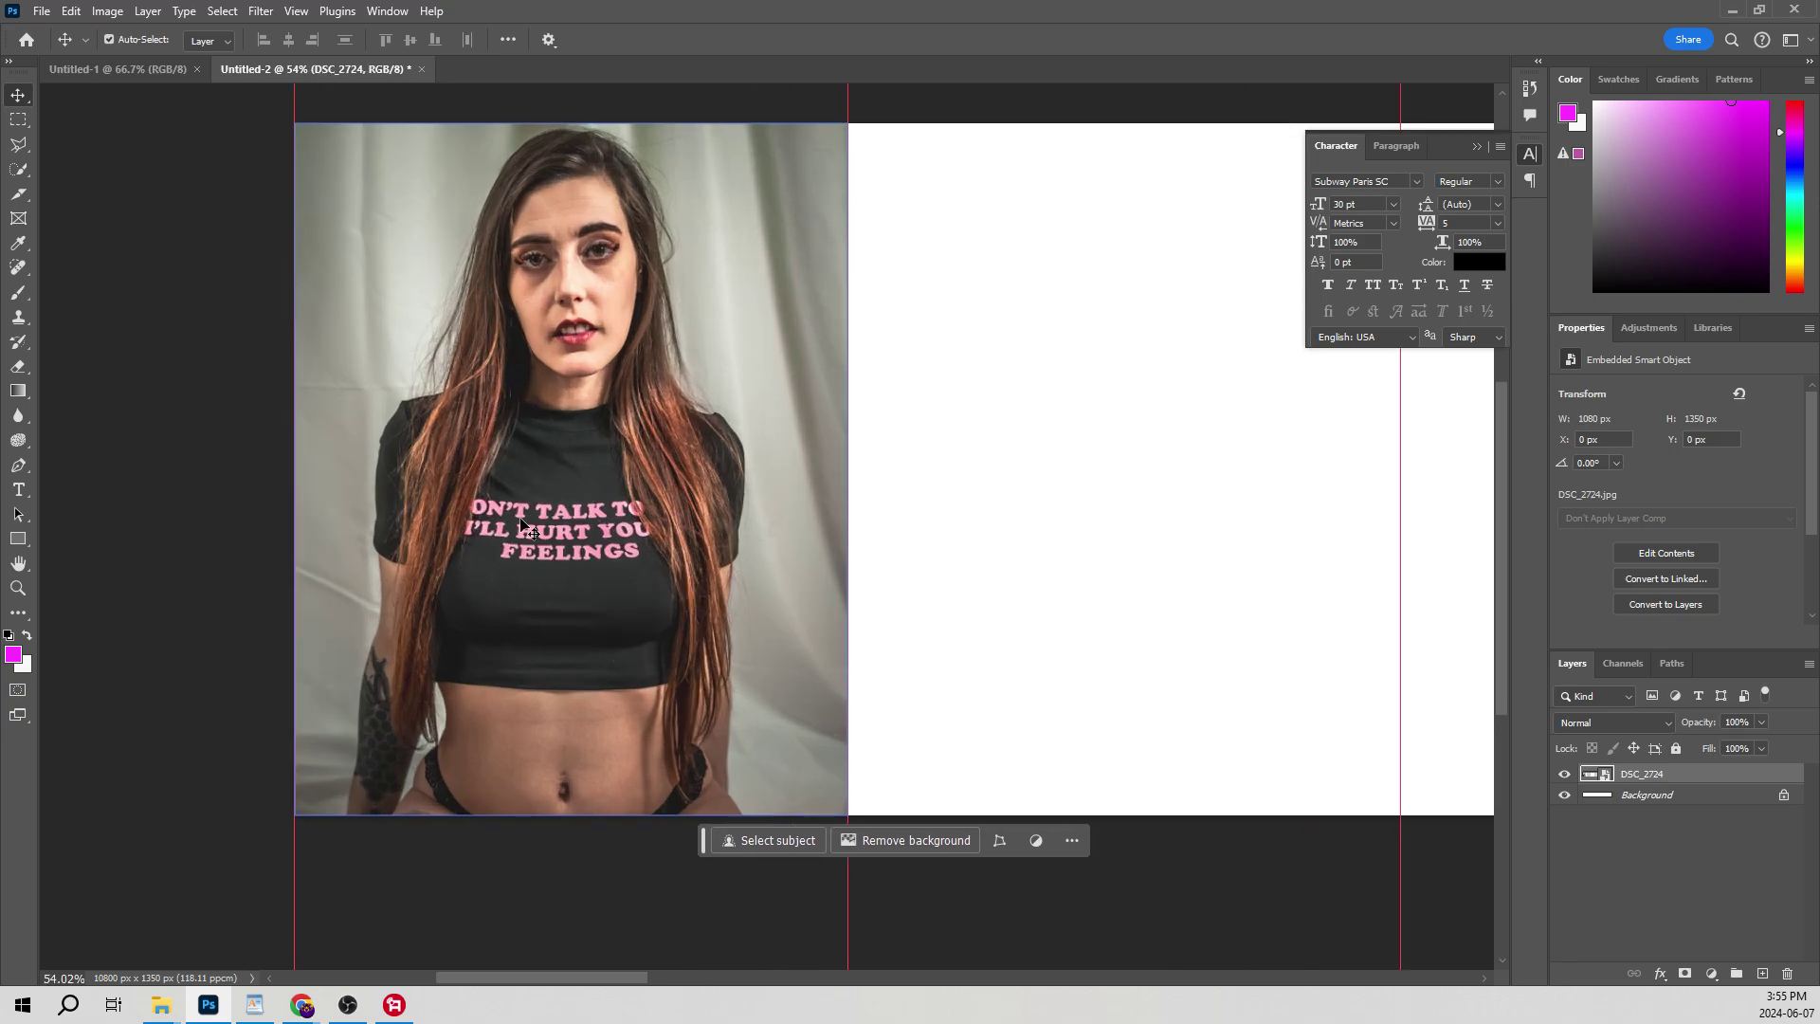
mouse_move(527, 977)
mouse_down()
mouse_move(609, 974)
mouse_move(538, 976)
mouse_up()
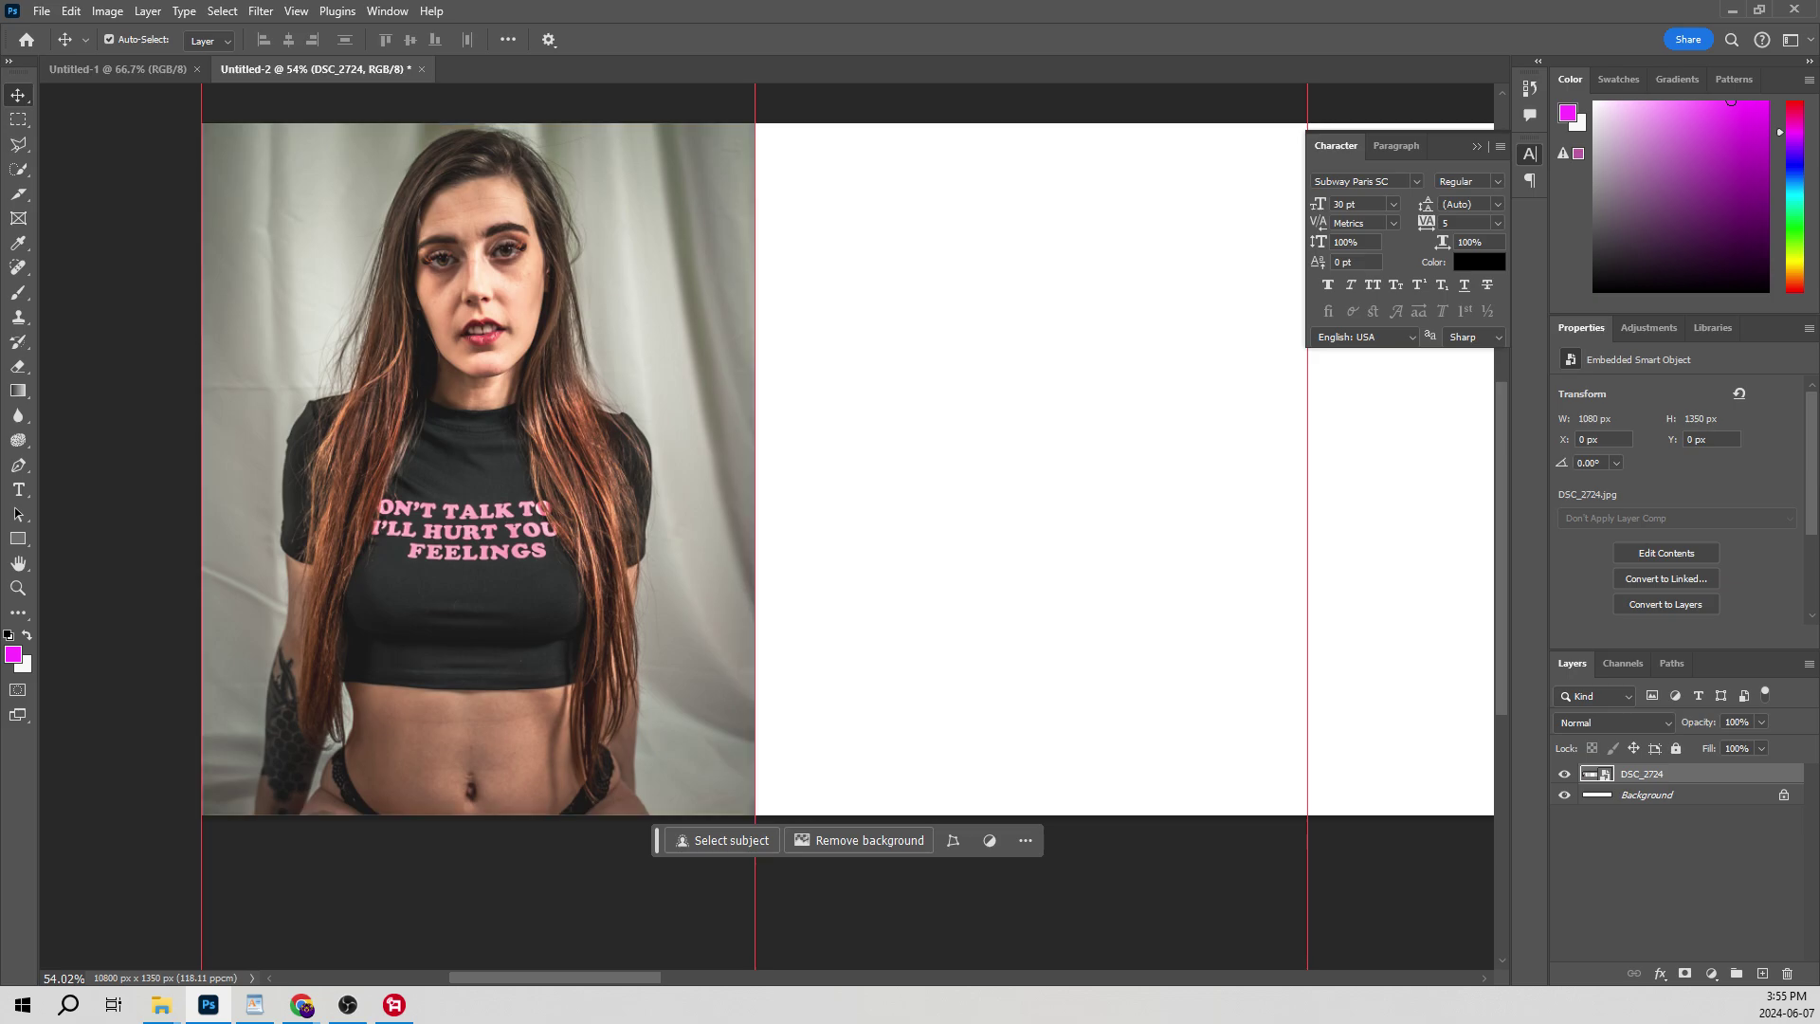
drag(862, 663, 1101, 701)
drag(603, 978, 686, 980)
Step: Scale DSC_2733-Edit to 84.59%, align it to the second column guide and centre it vertically
scroll(617, 853, down, 4)
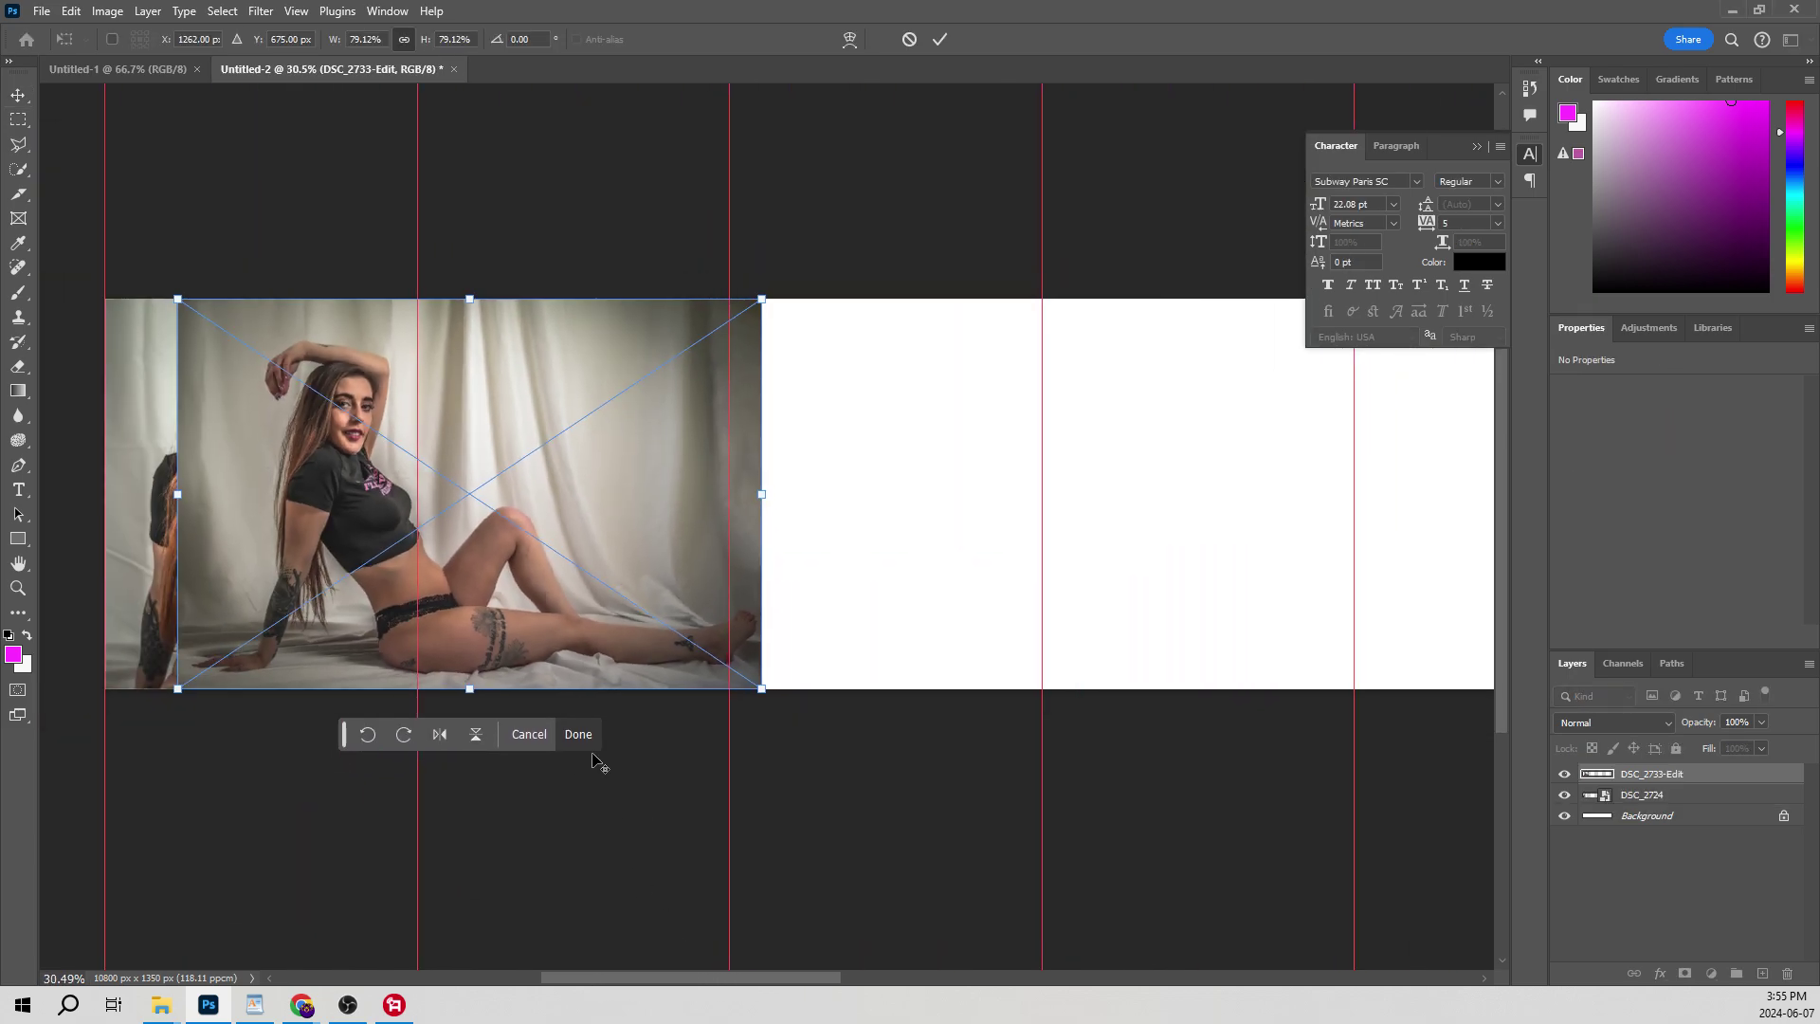
drag(618, 621, 859, 508)
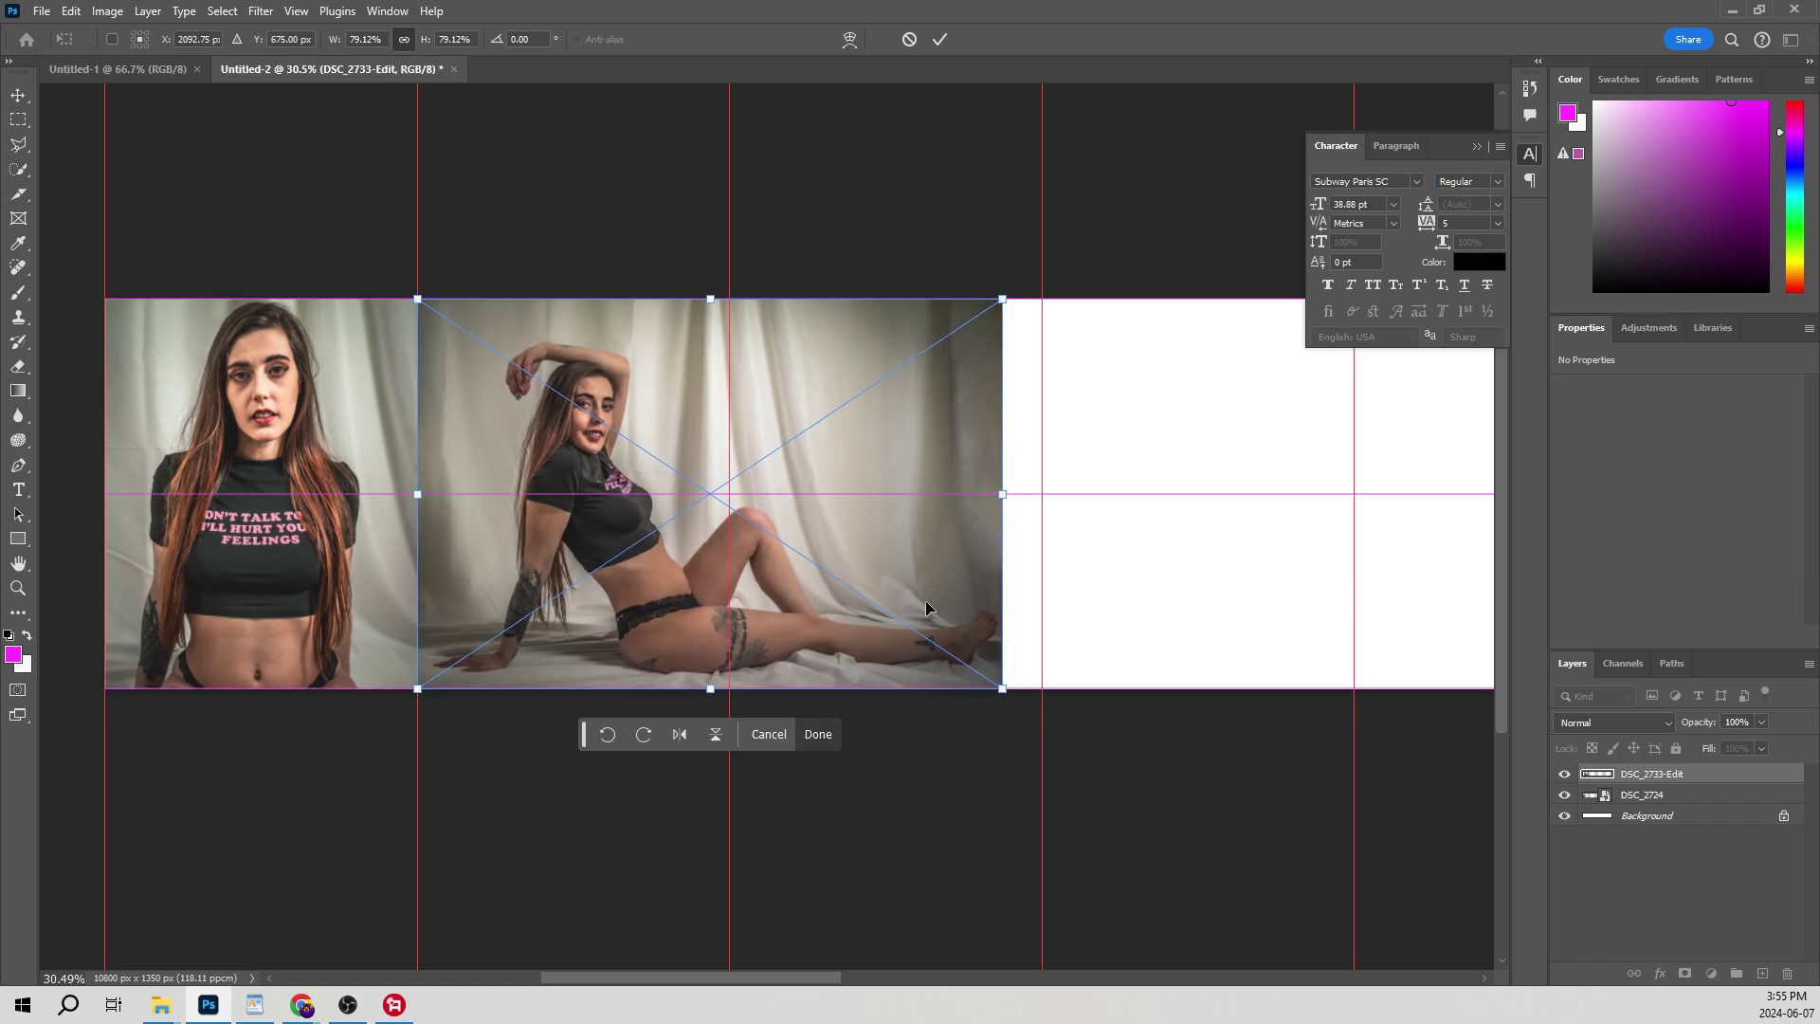
drag(1001, 689, 1041, 715)
drag(804, 616, 805, 602)
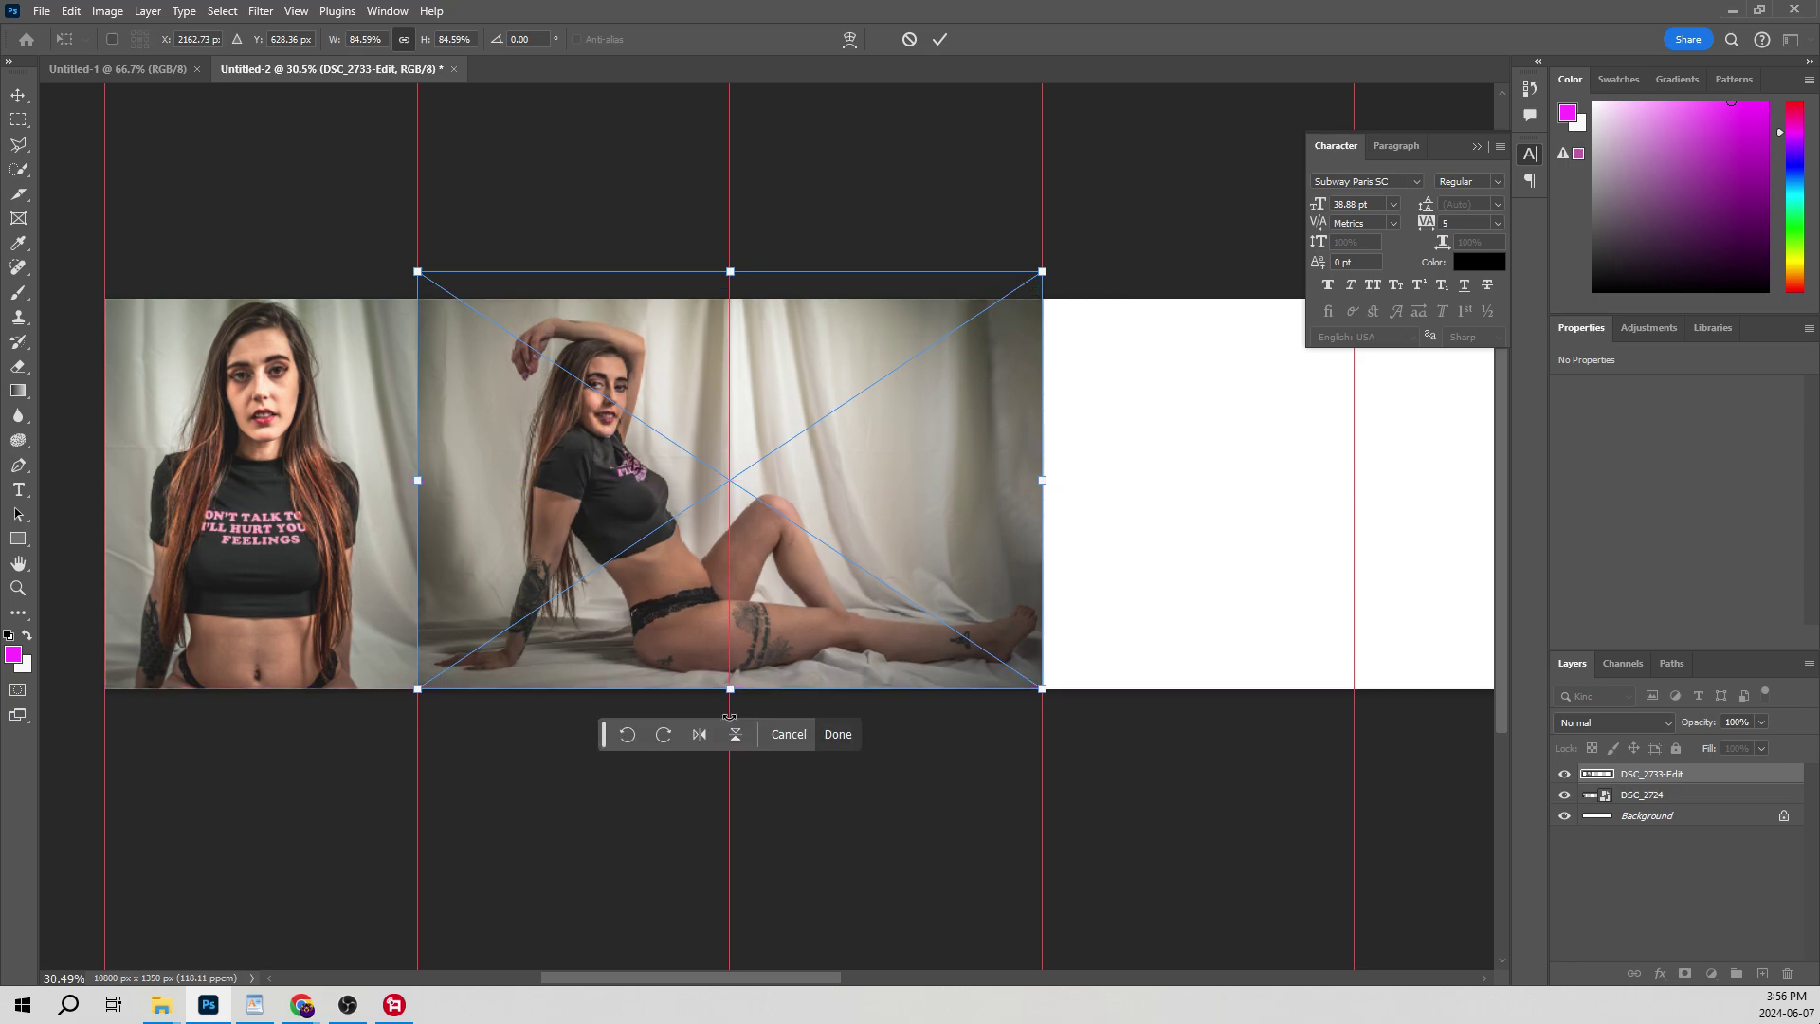
click(16, 96)
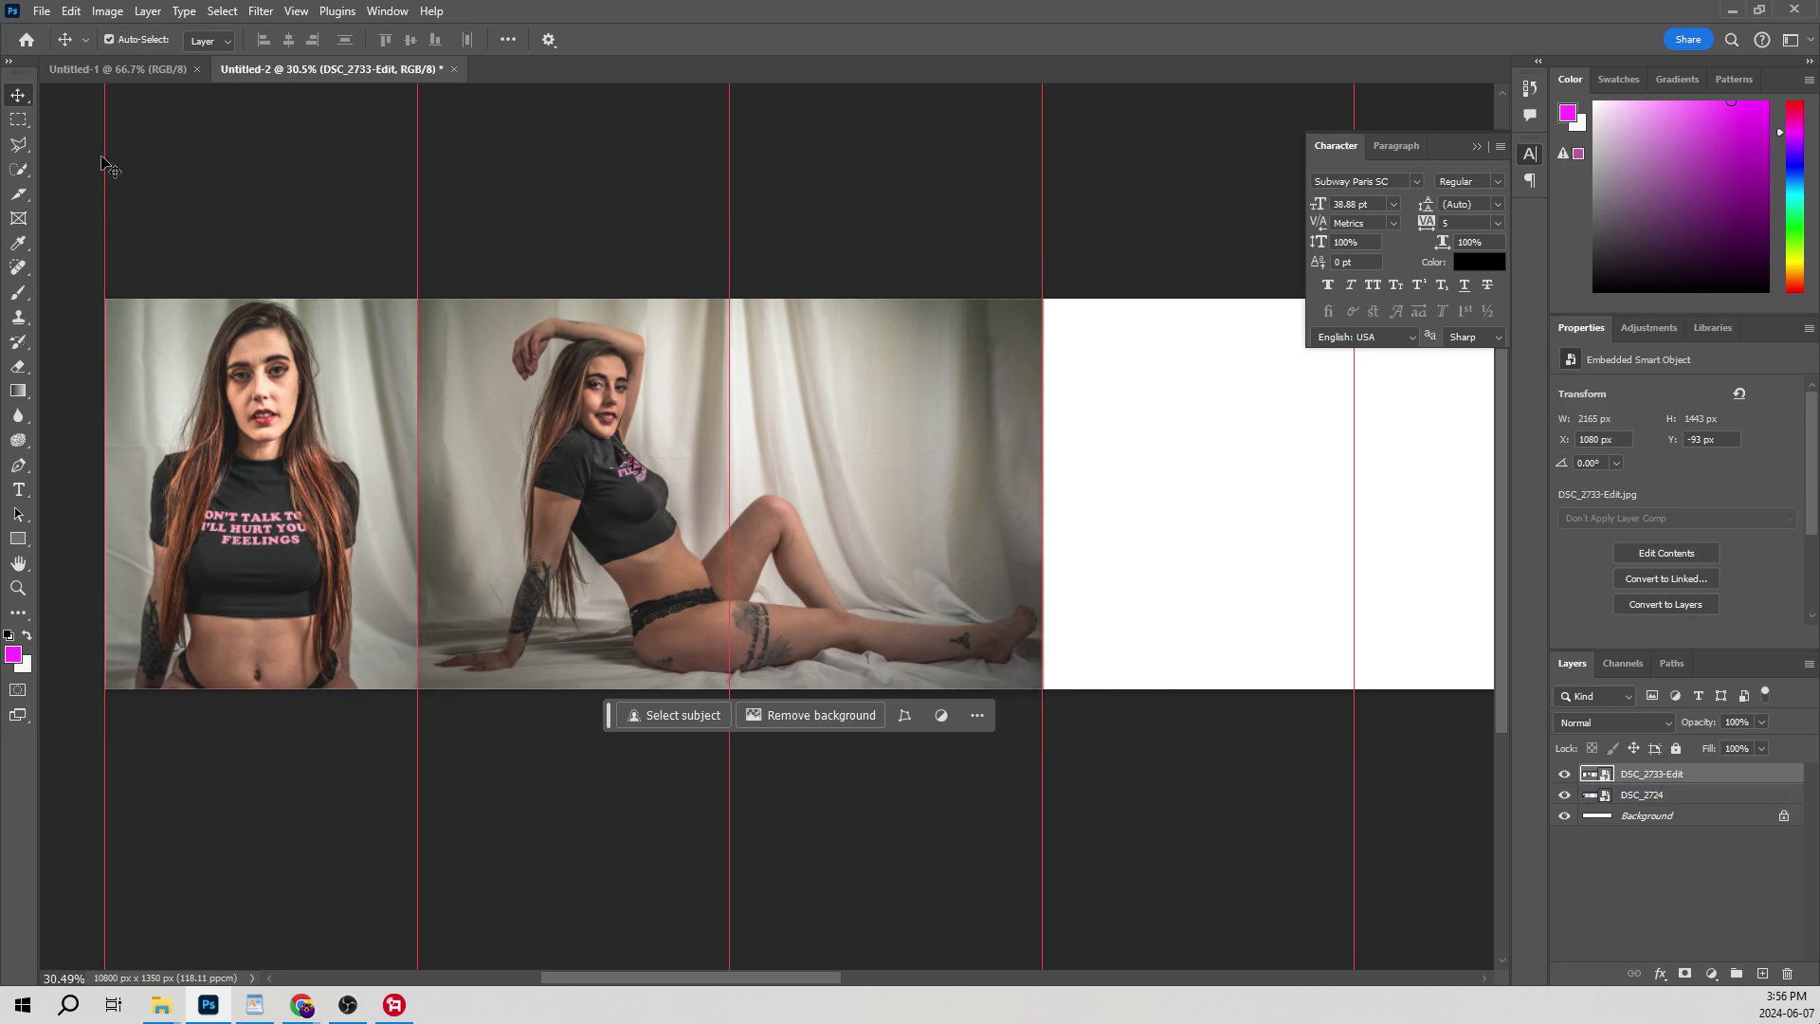
Step: With the Slice Tool, generate numbered slices from the ten column guides
click(23, 202)
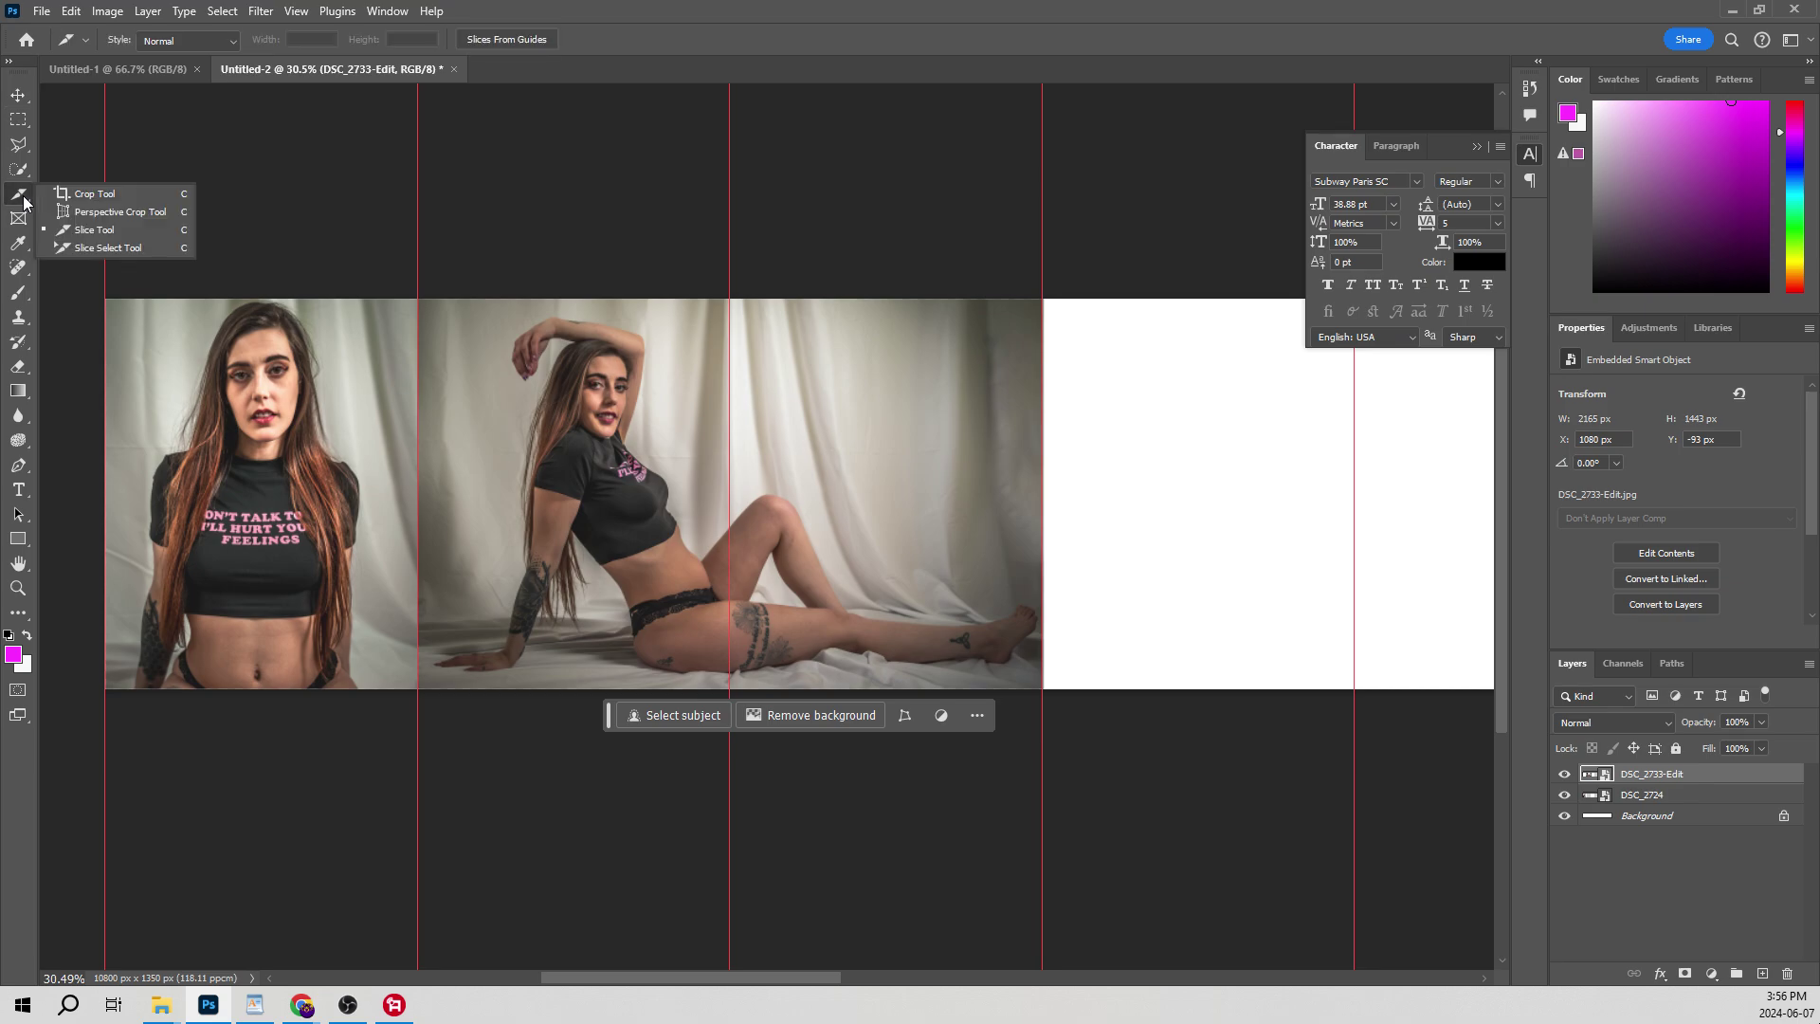
click(105, 238)
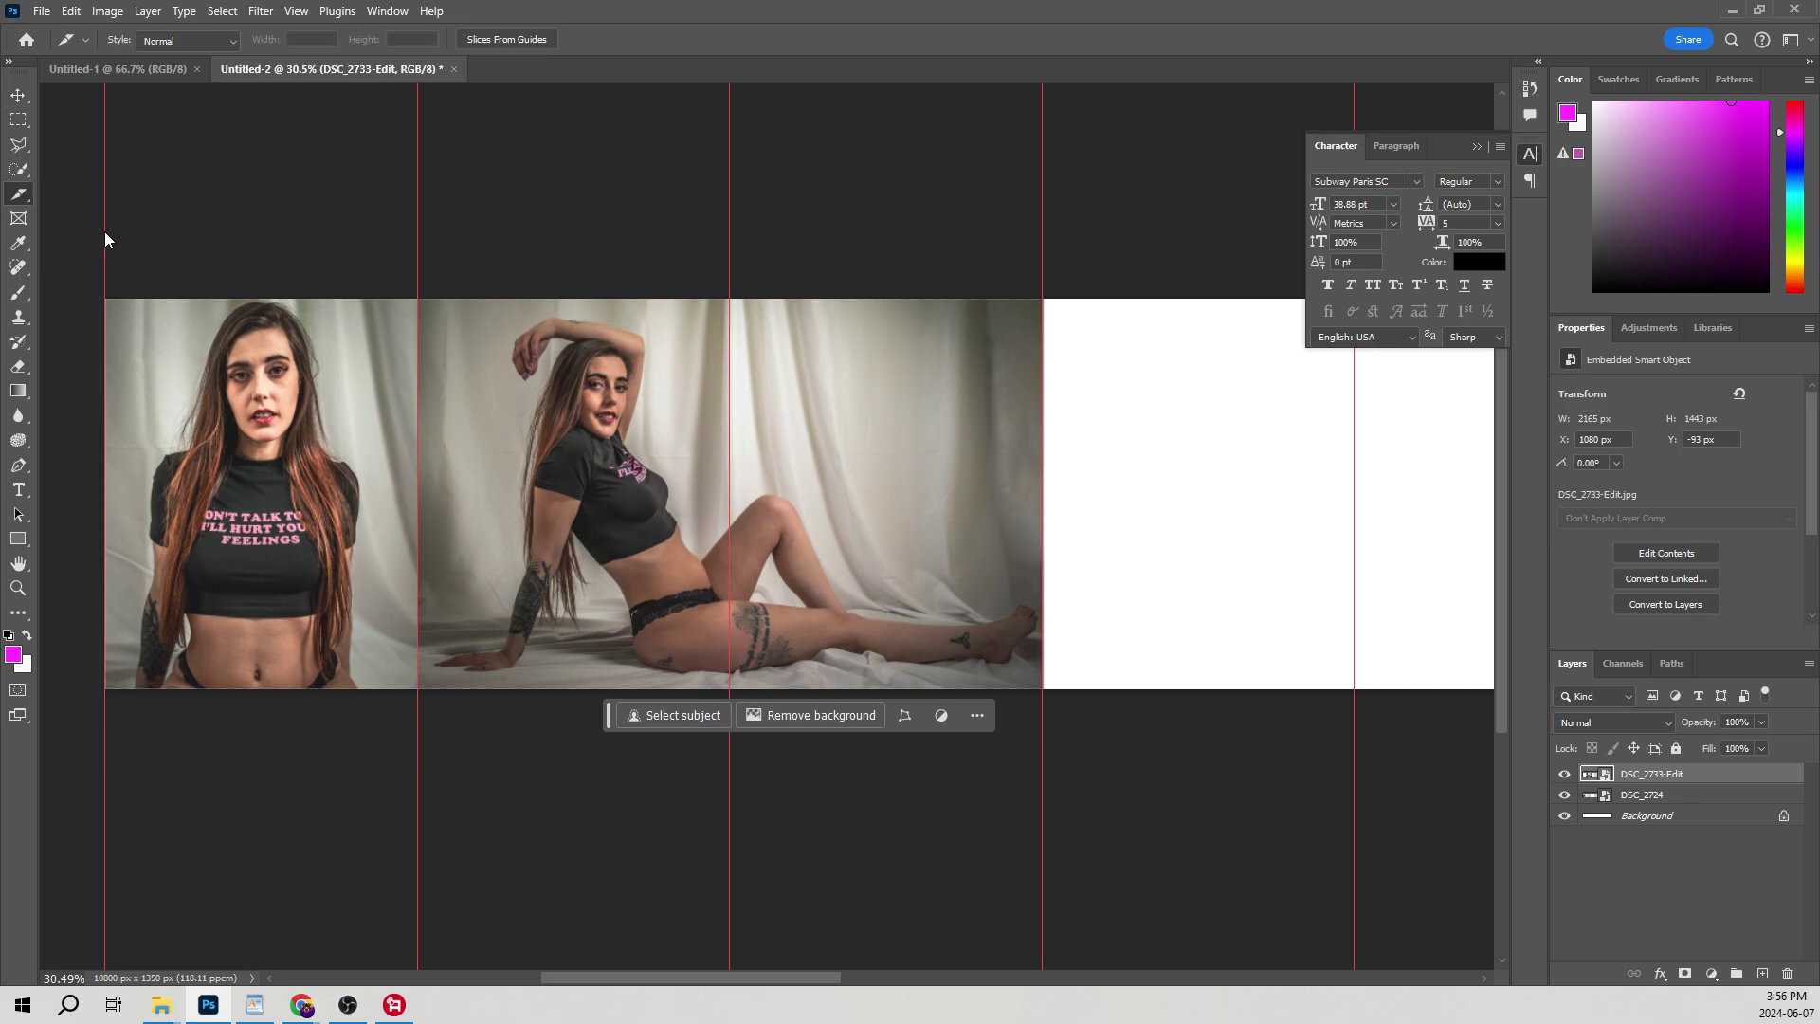
click(536, 45)
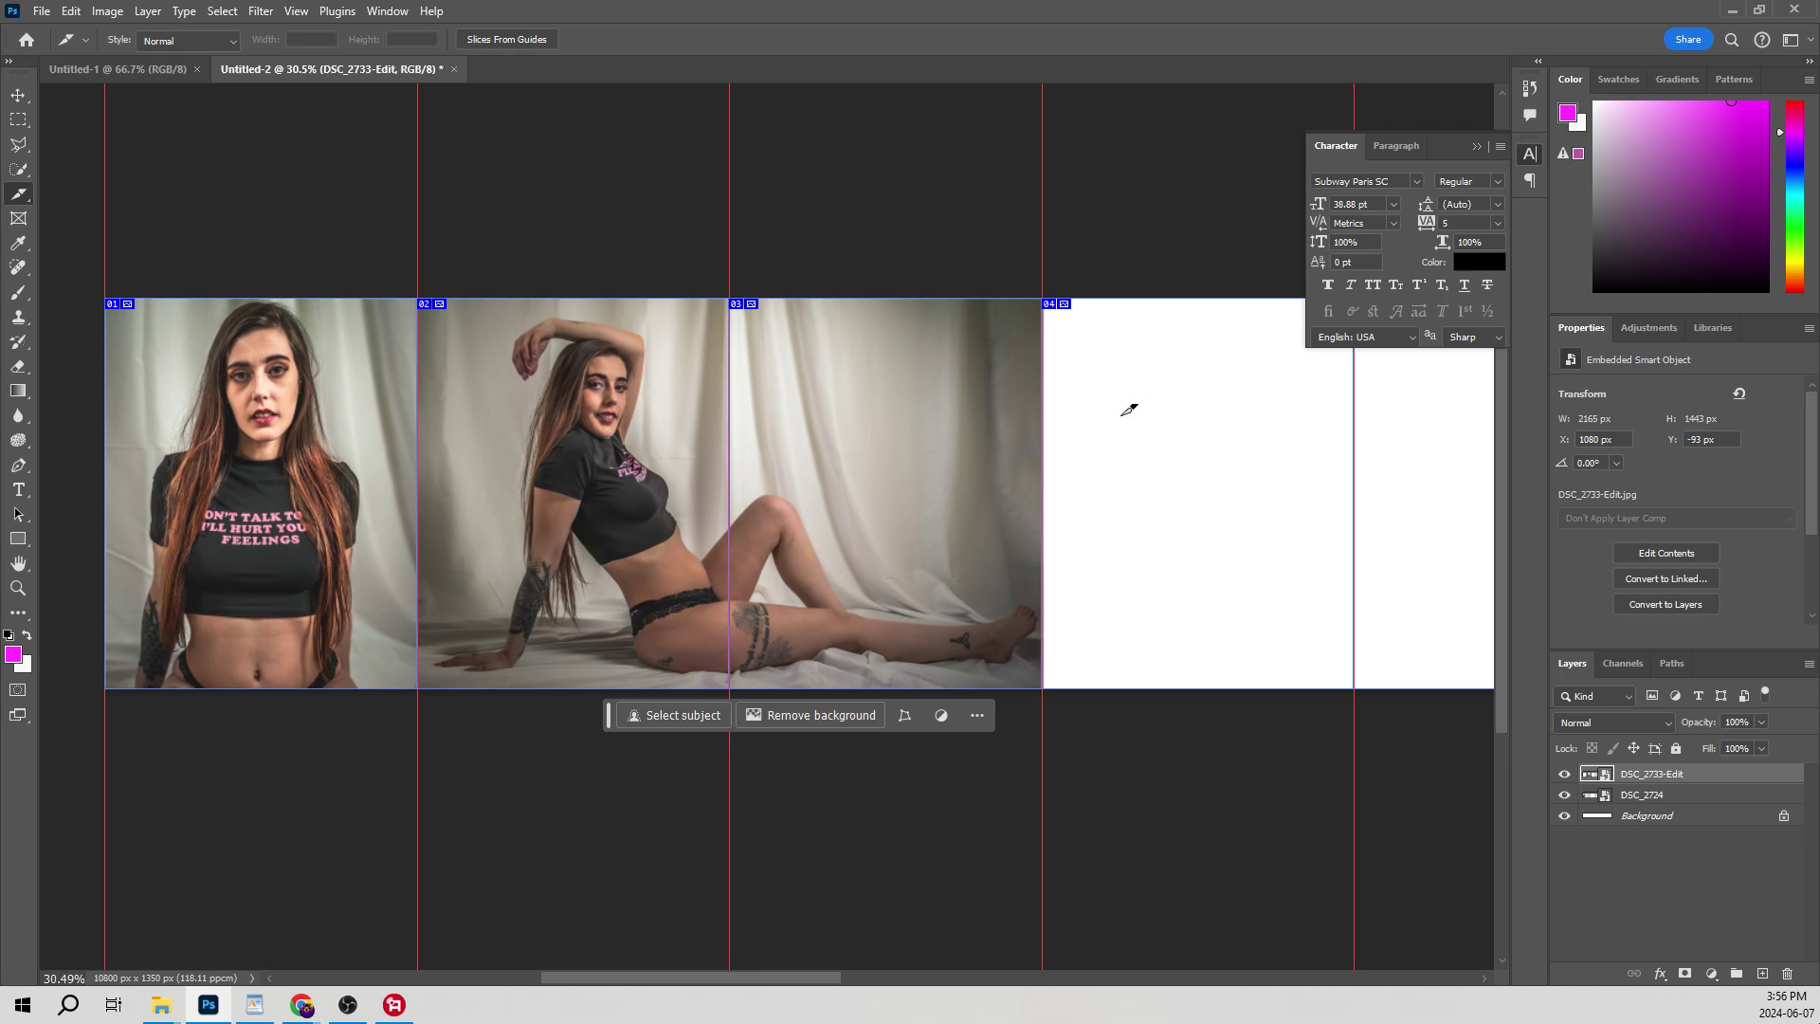
scroll(1075, 644, up, 5)
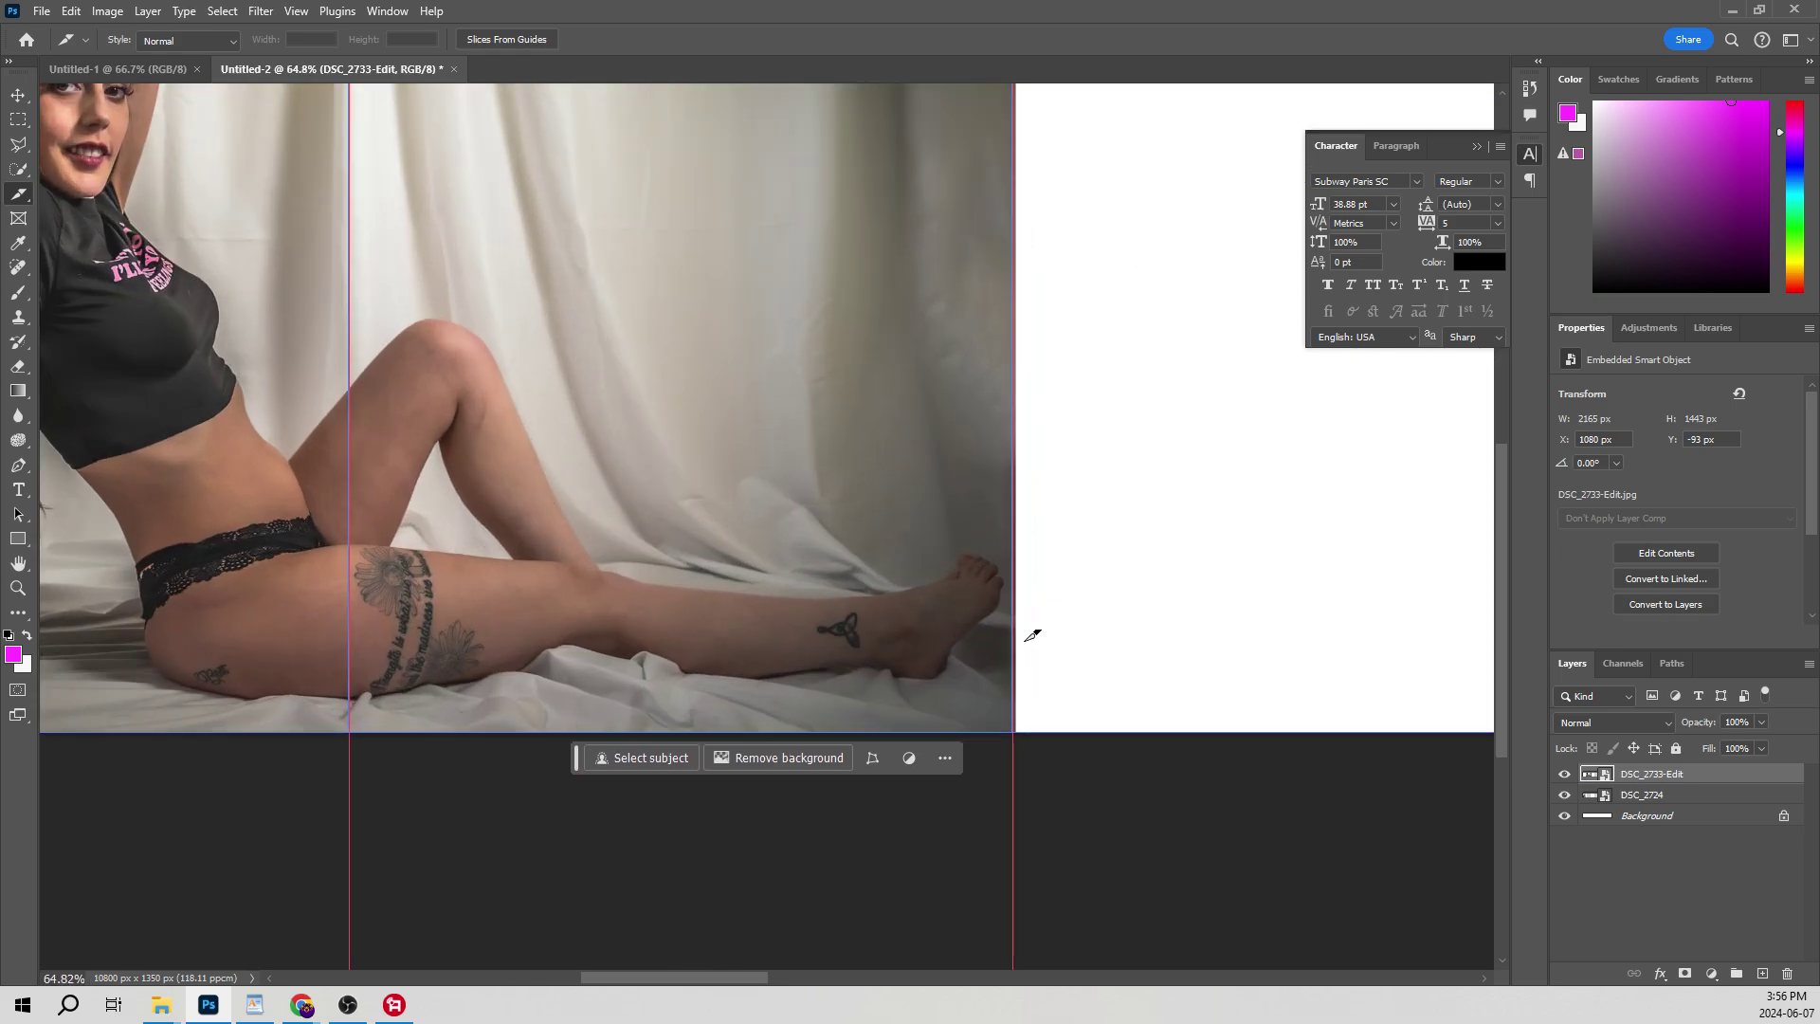
scroll(1021, 589, down, 4)
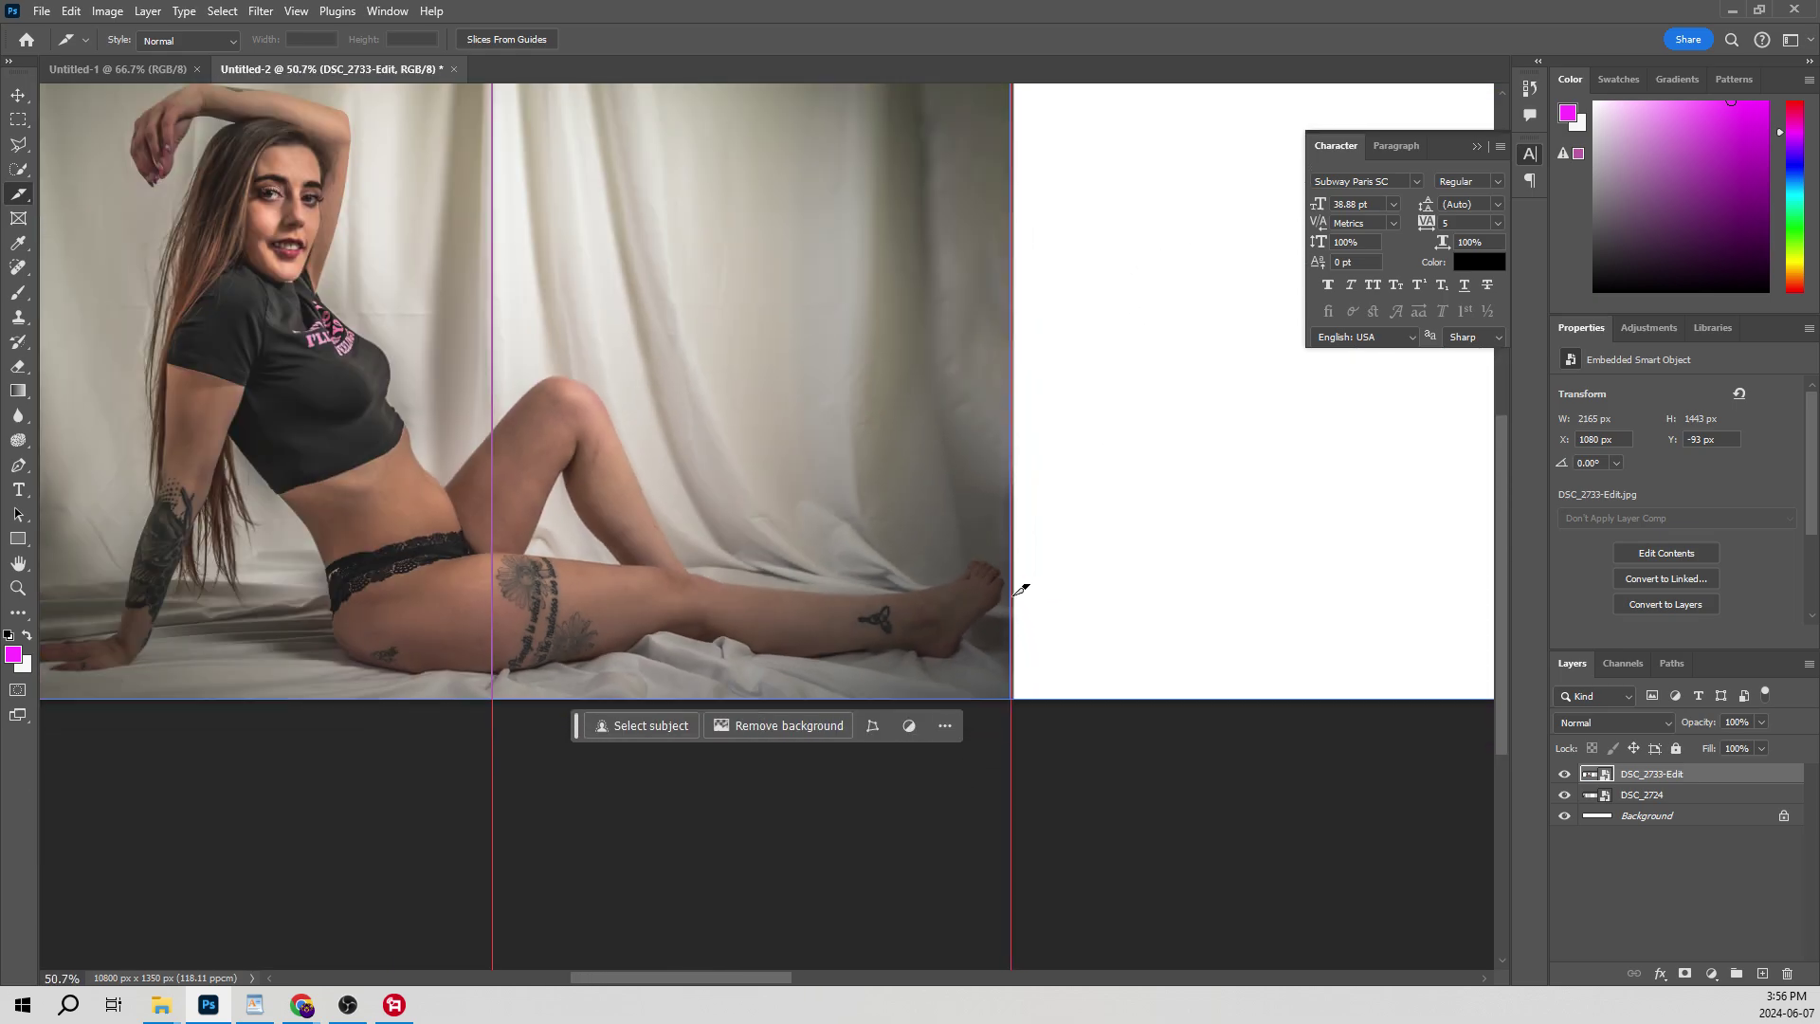
scroll(378, 651, up, 3)
scroll(378, 650, down, 3)
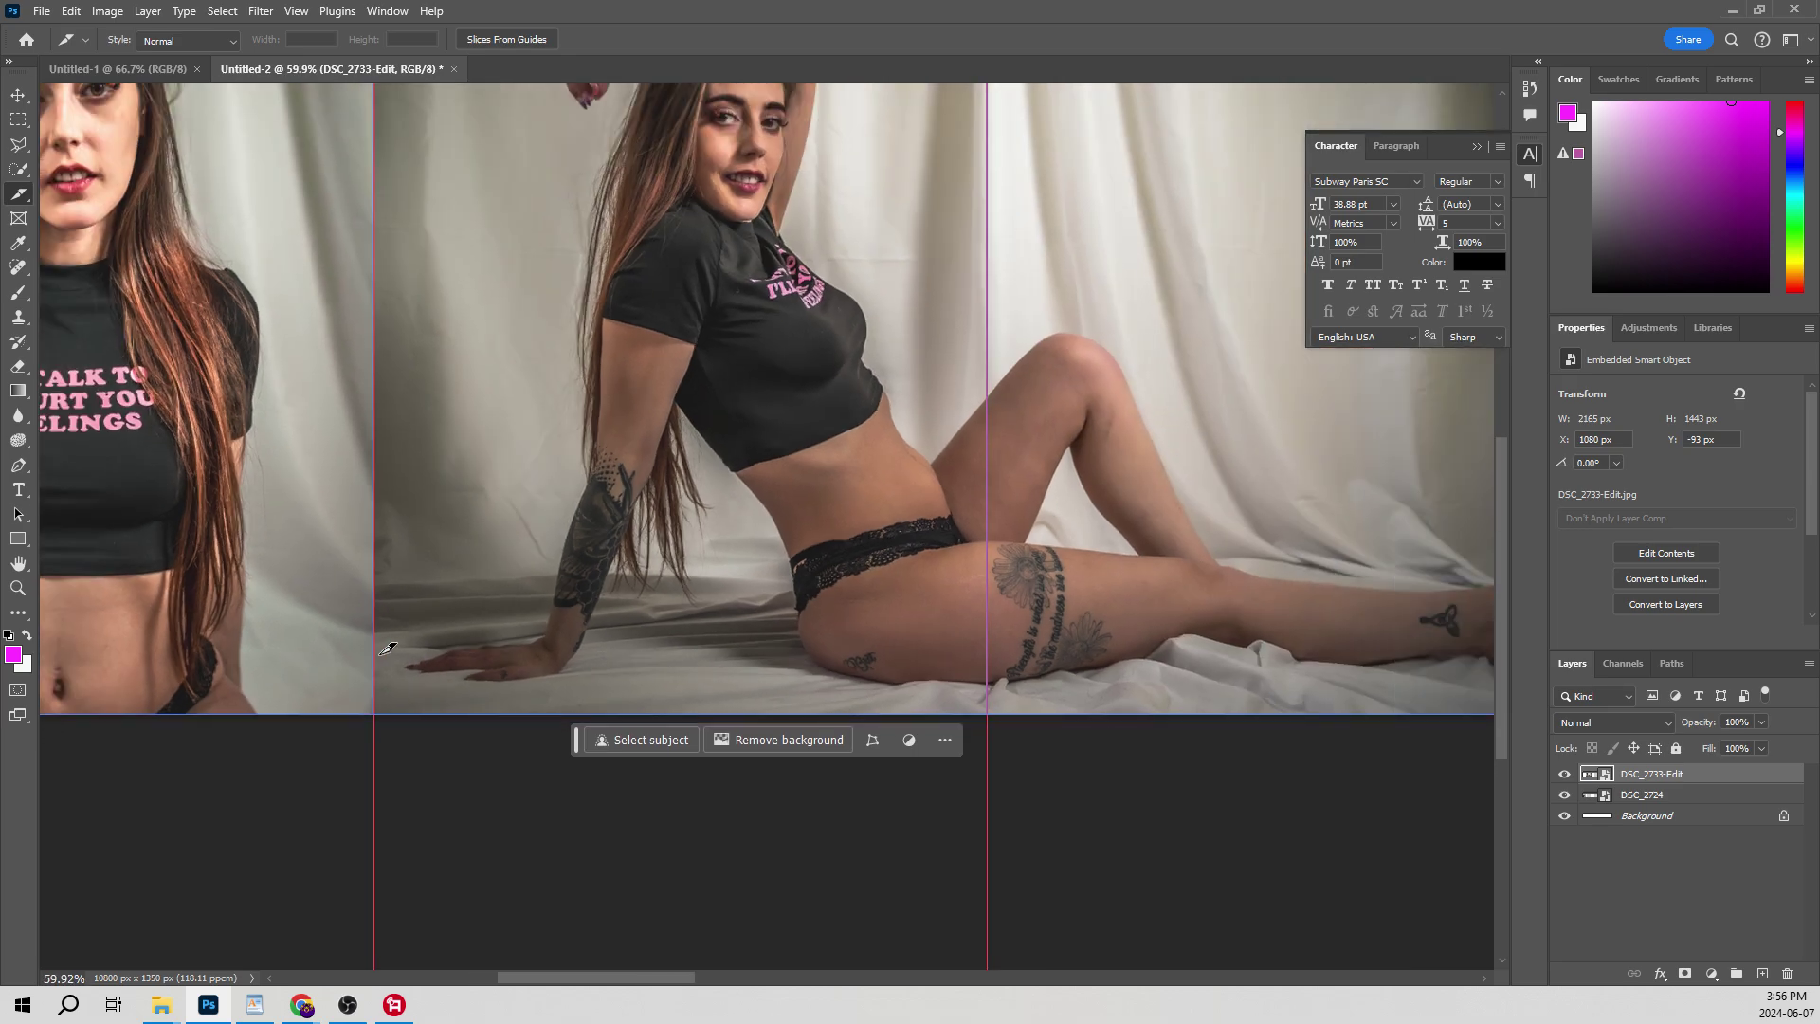
Step: Clear the slice selection and nudge DSC_2733-Edit slightly left with the Move tool
click(144, 346)
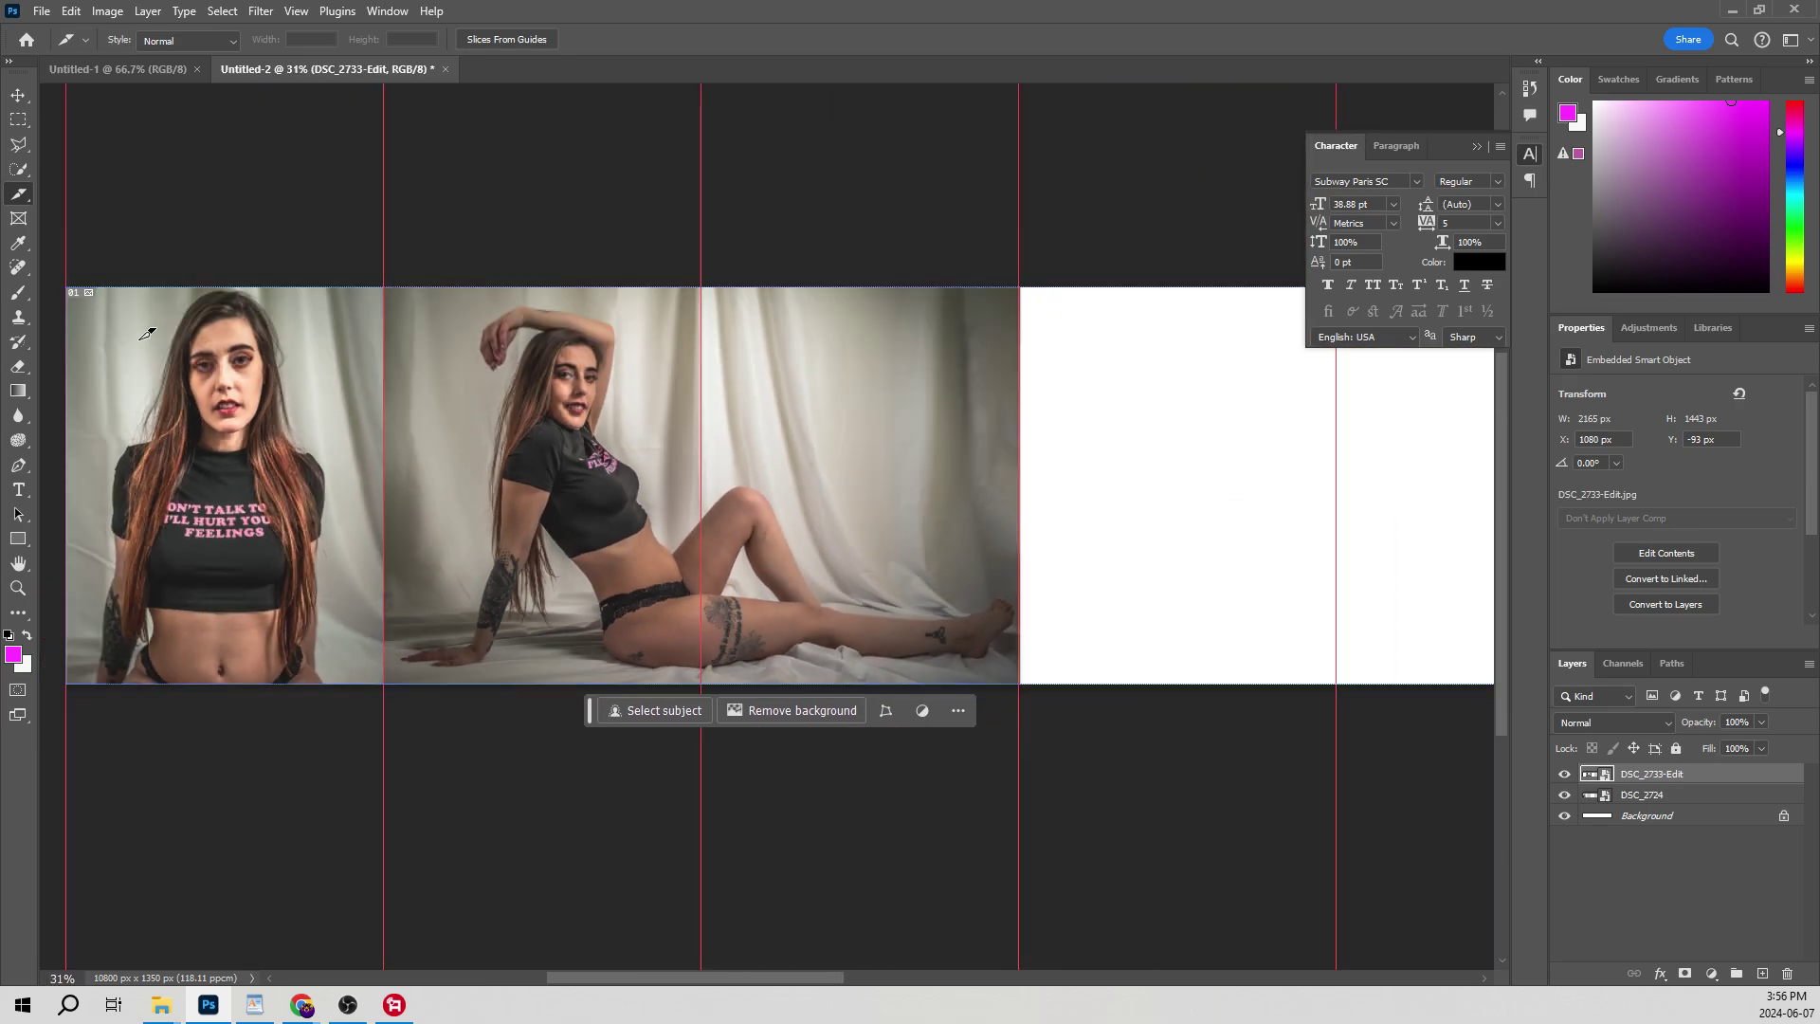
click(18, 95)
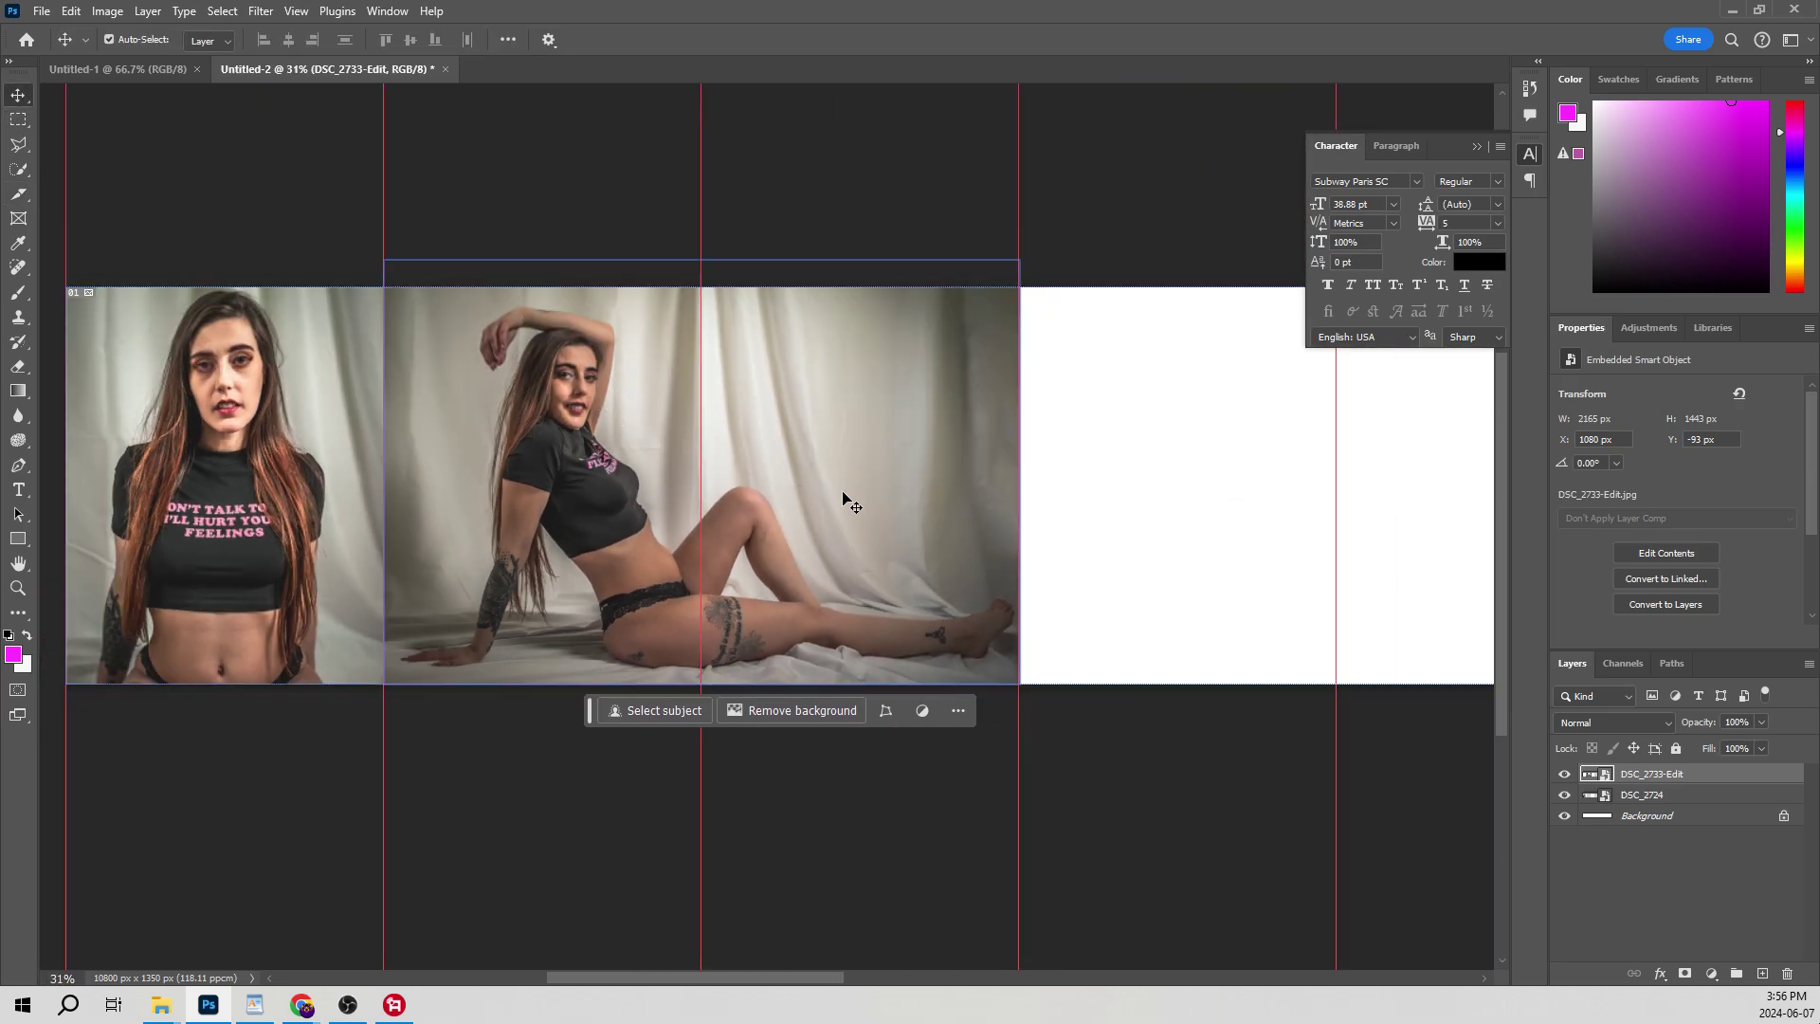
drag(846, 500, 838, 493)
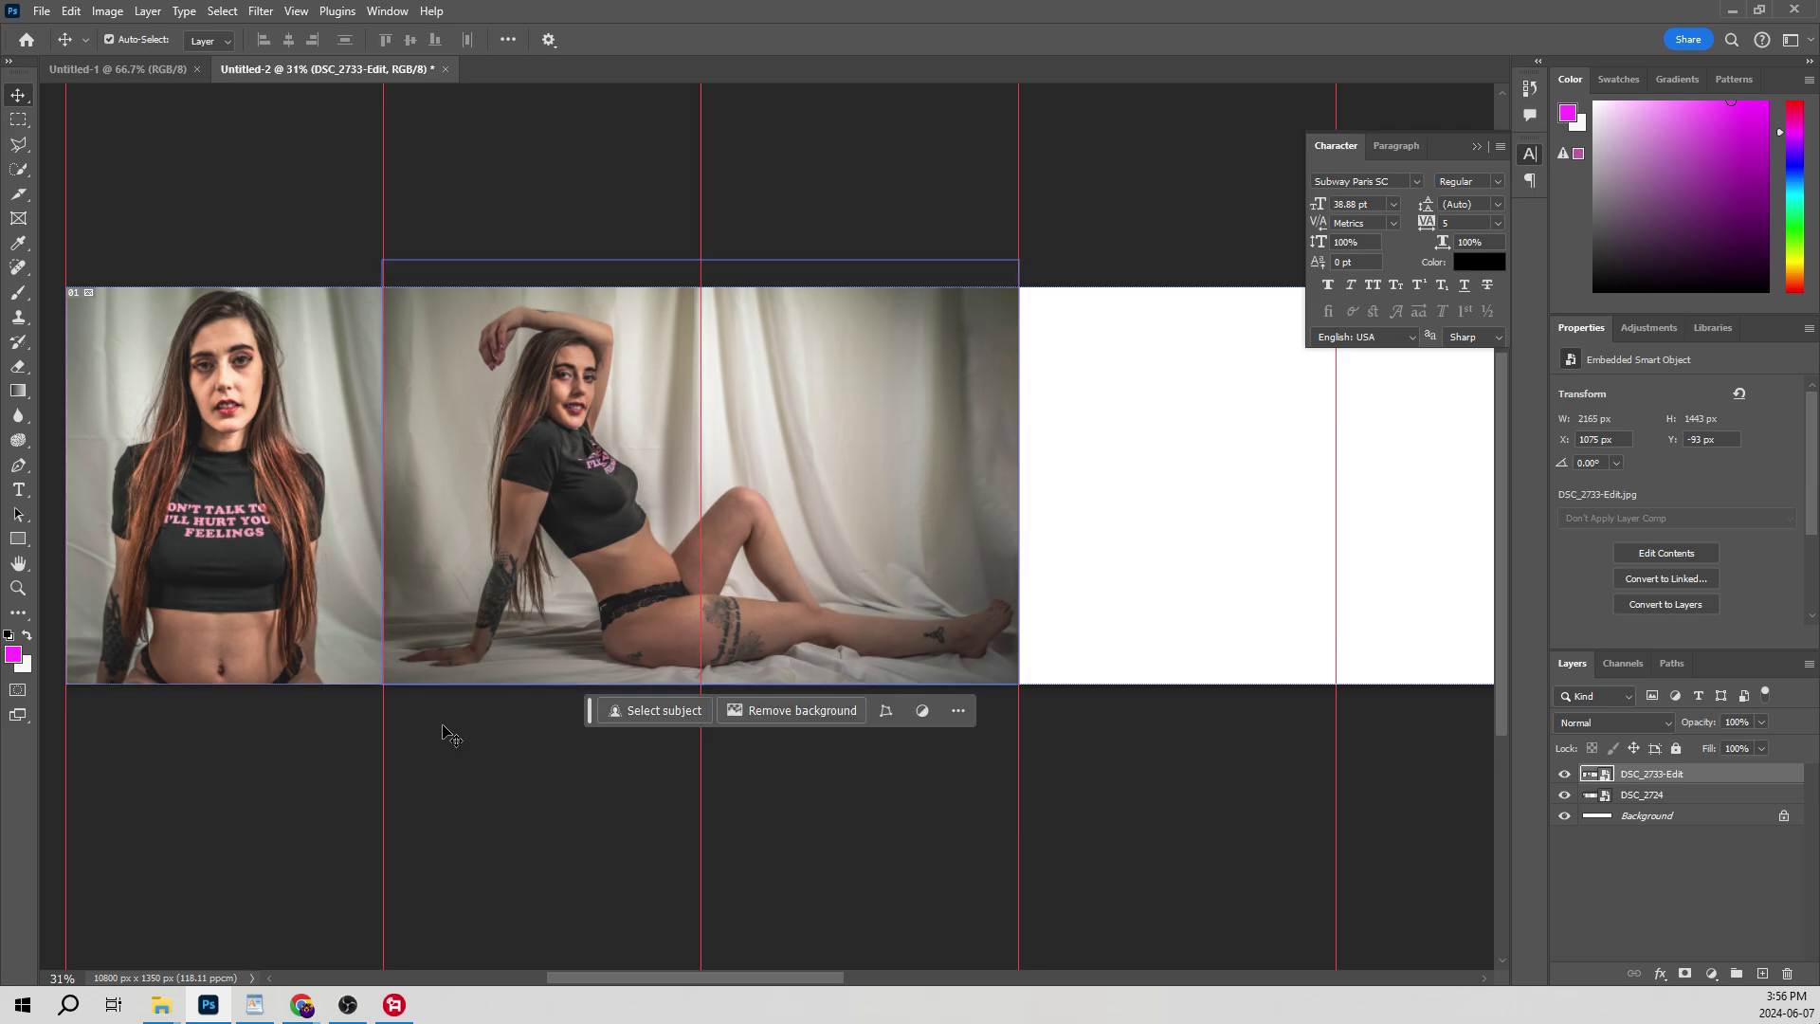
Step: Move the DSC_2733-Edit layer below DSC_2724 and bring the empty right-hand panels into view
scroll(417, 664, up, 2)
scroll(417, 663, up, 2)
click(384, 754)
click(1649, 778)
drag(1649, 779, 1649, 806)
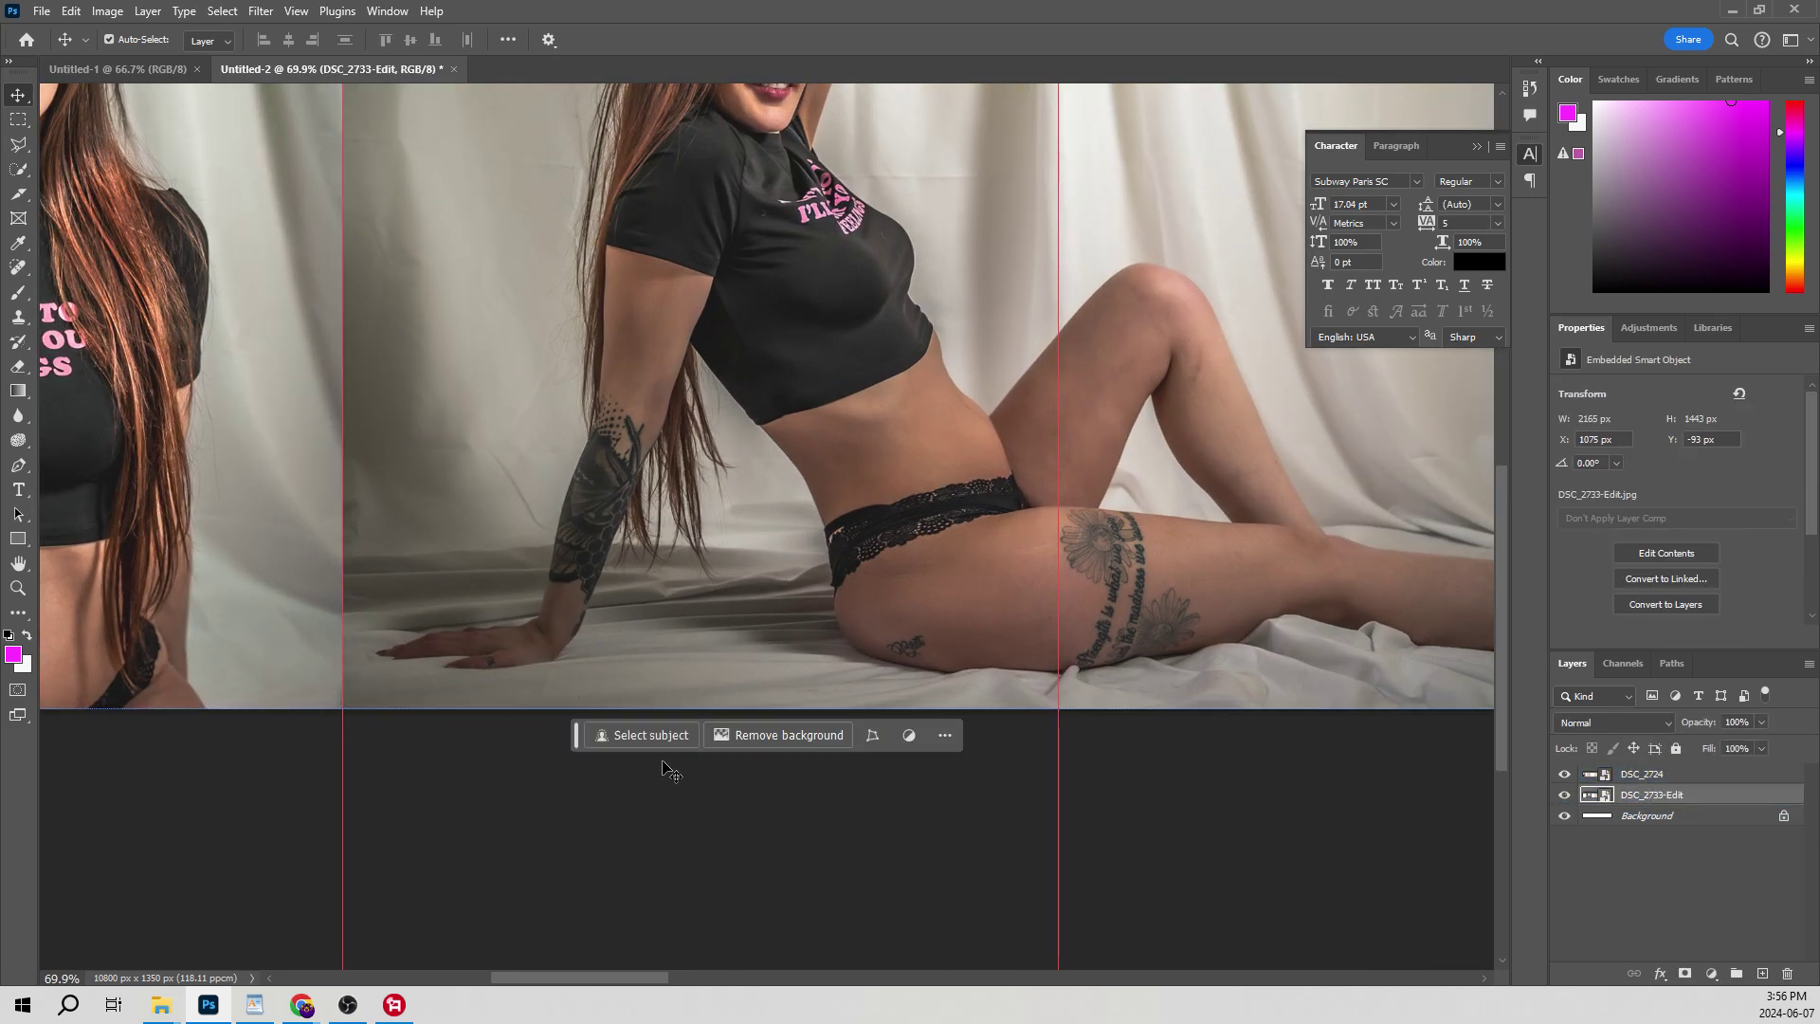
scroll(322, 654, down, 4)
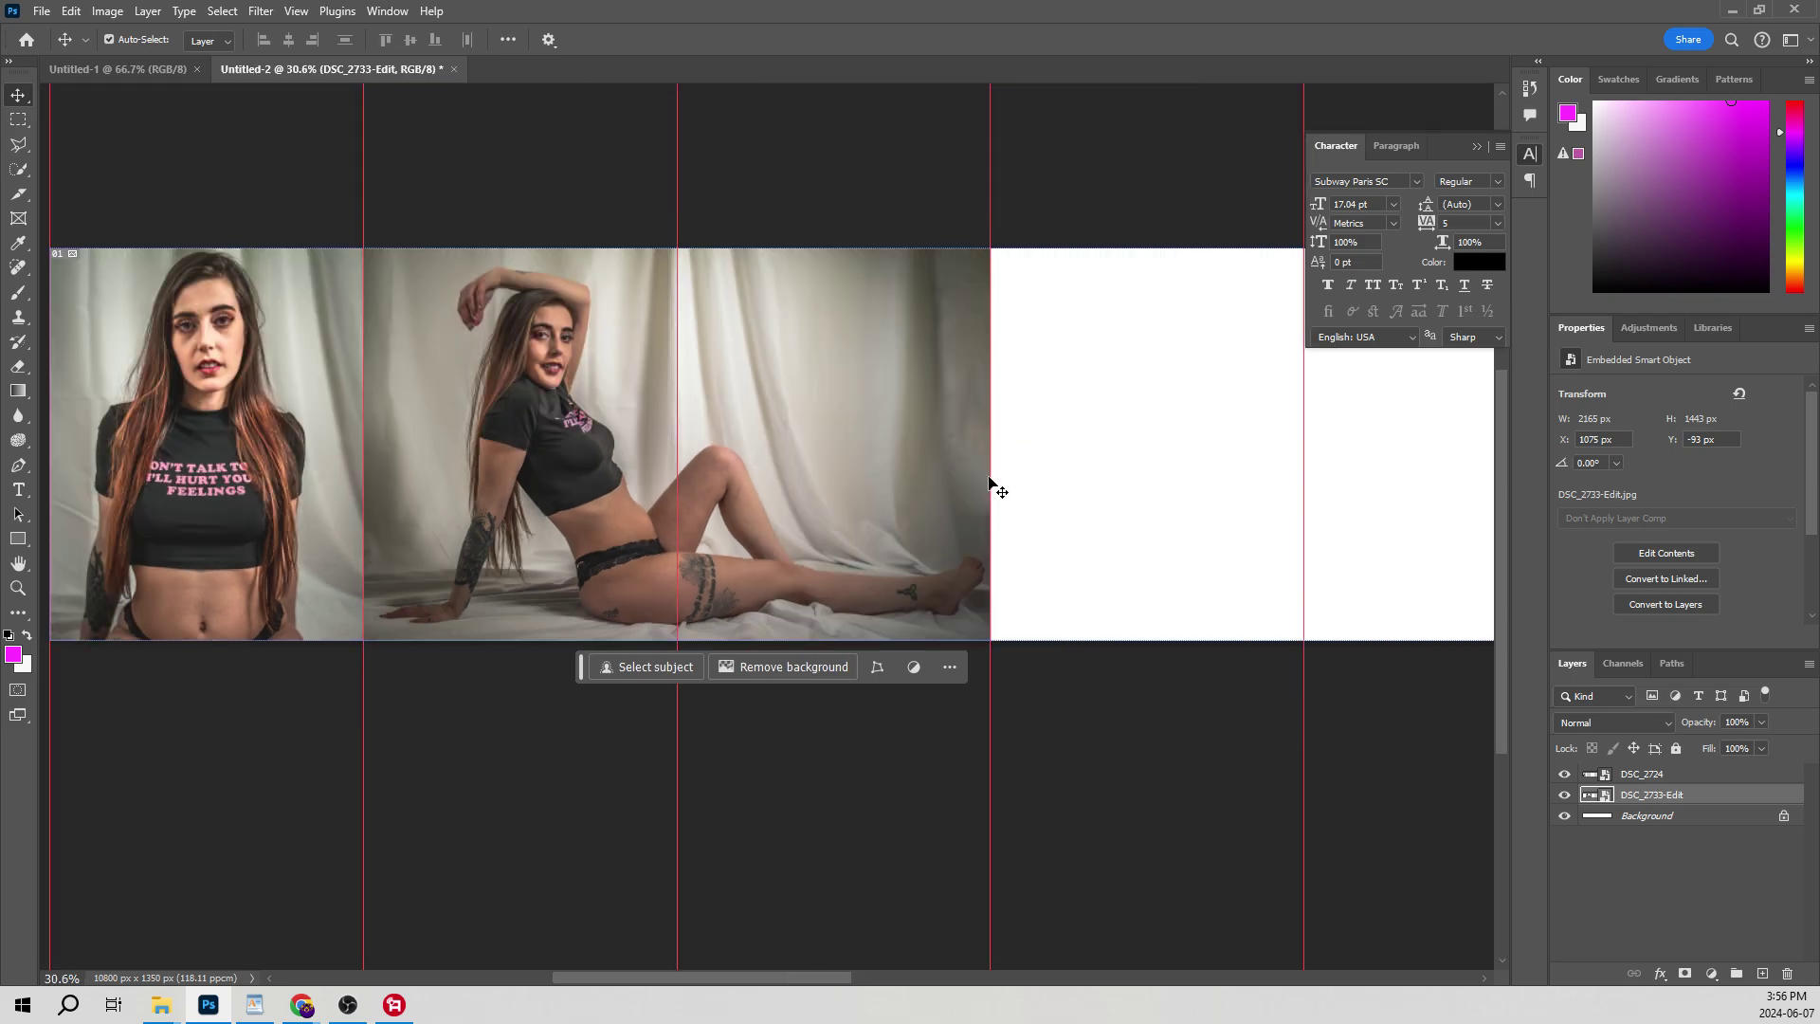
scroll(1007, 461, up, 2)
scroll(959, 488, down, 3)
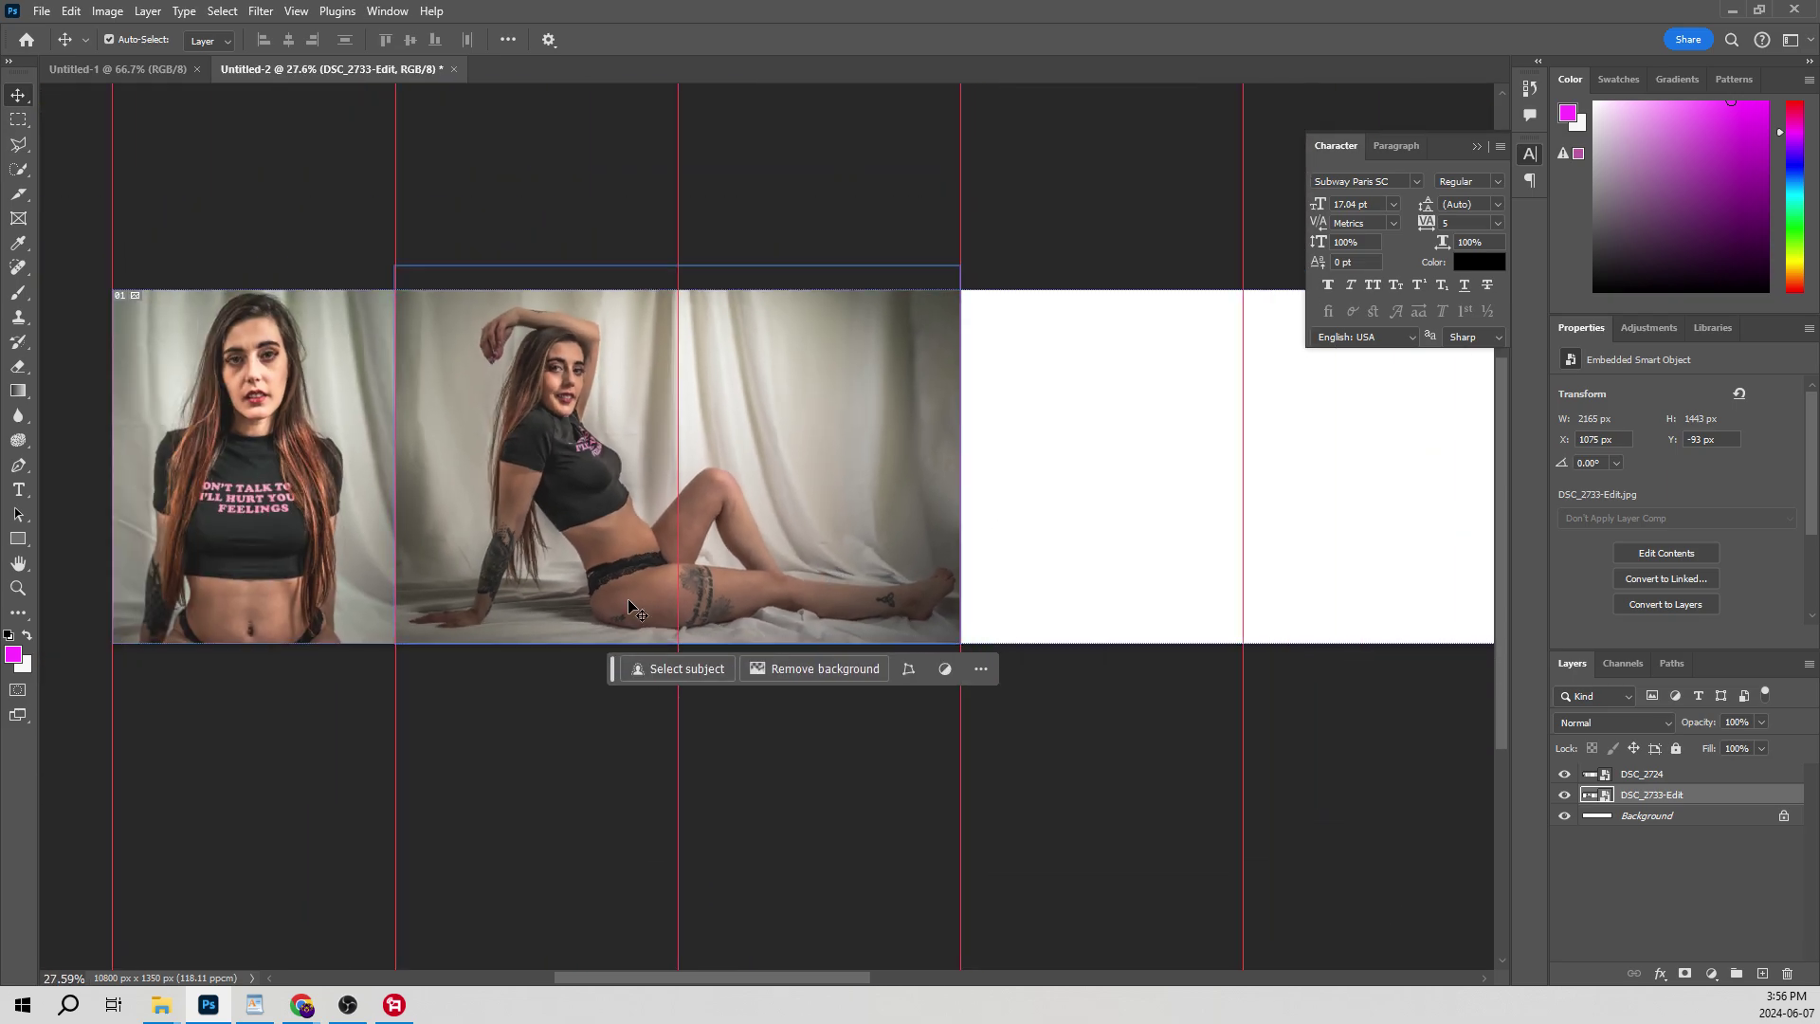
drag(715, 974, 885, 981)
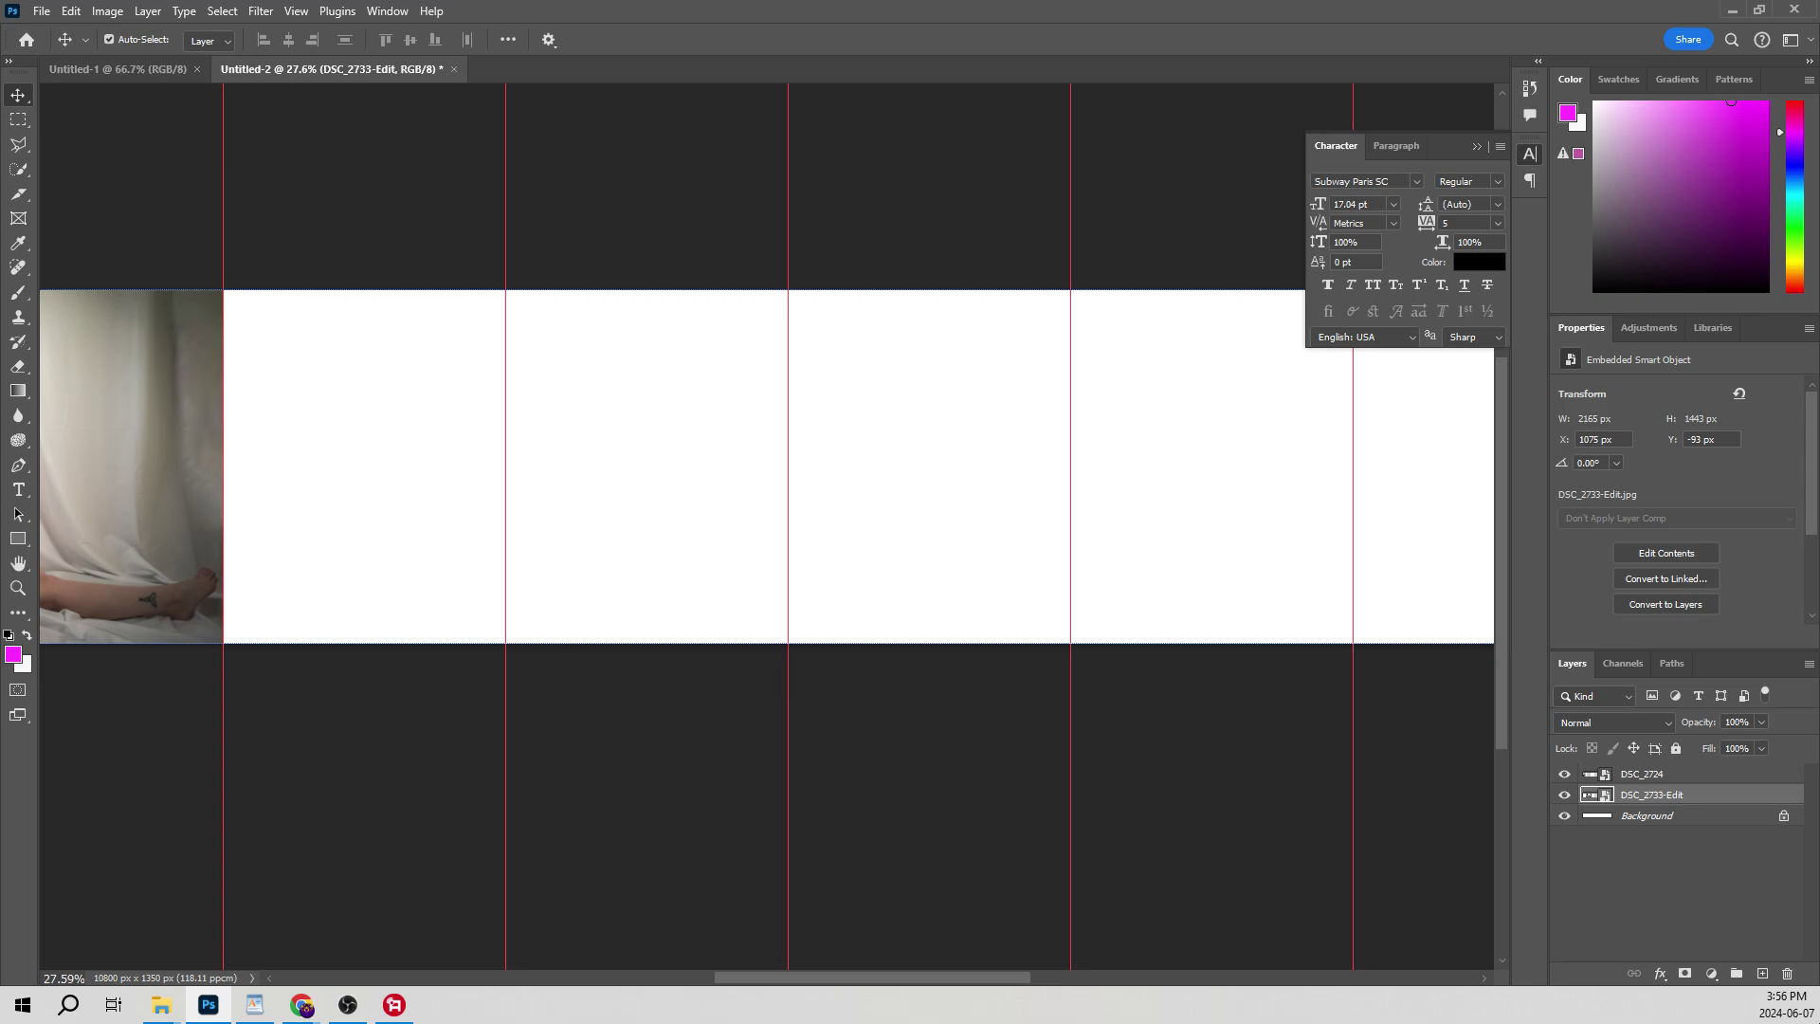
Step: Place DSC_2738 and fit it to the fourth panel at 1080 × 1619 px, X 3242 px
drag(212, 698, 387, 515)
drag(485, 644, 508, 682)
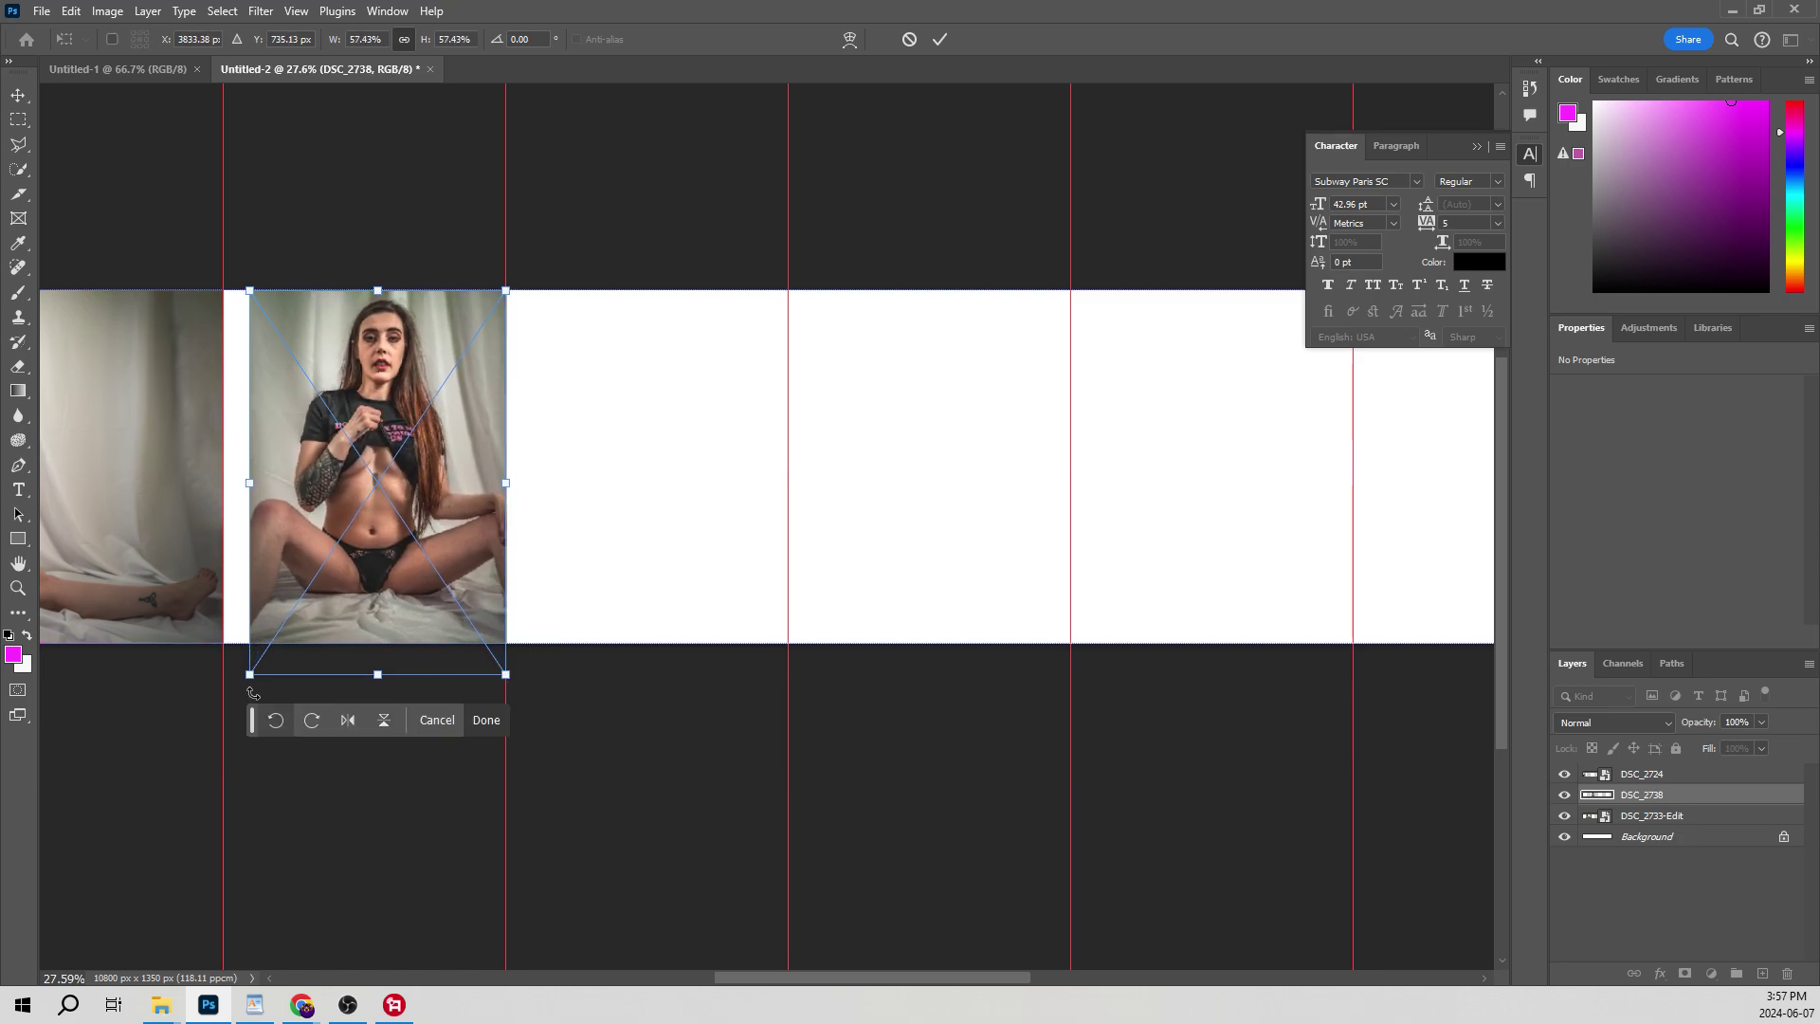
drag(249, 674, 213, 713)
drag(337, 551, 334, 546)
scroll(323, 523, up, 2)
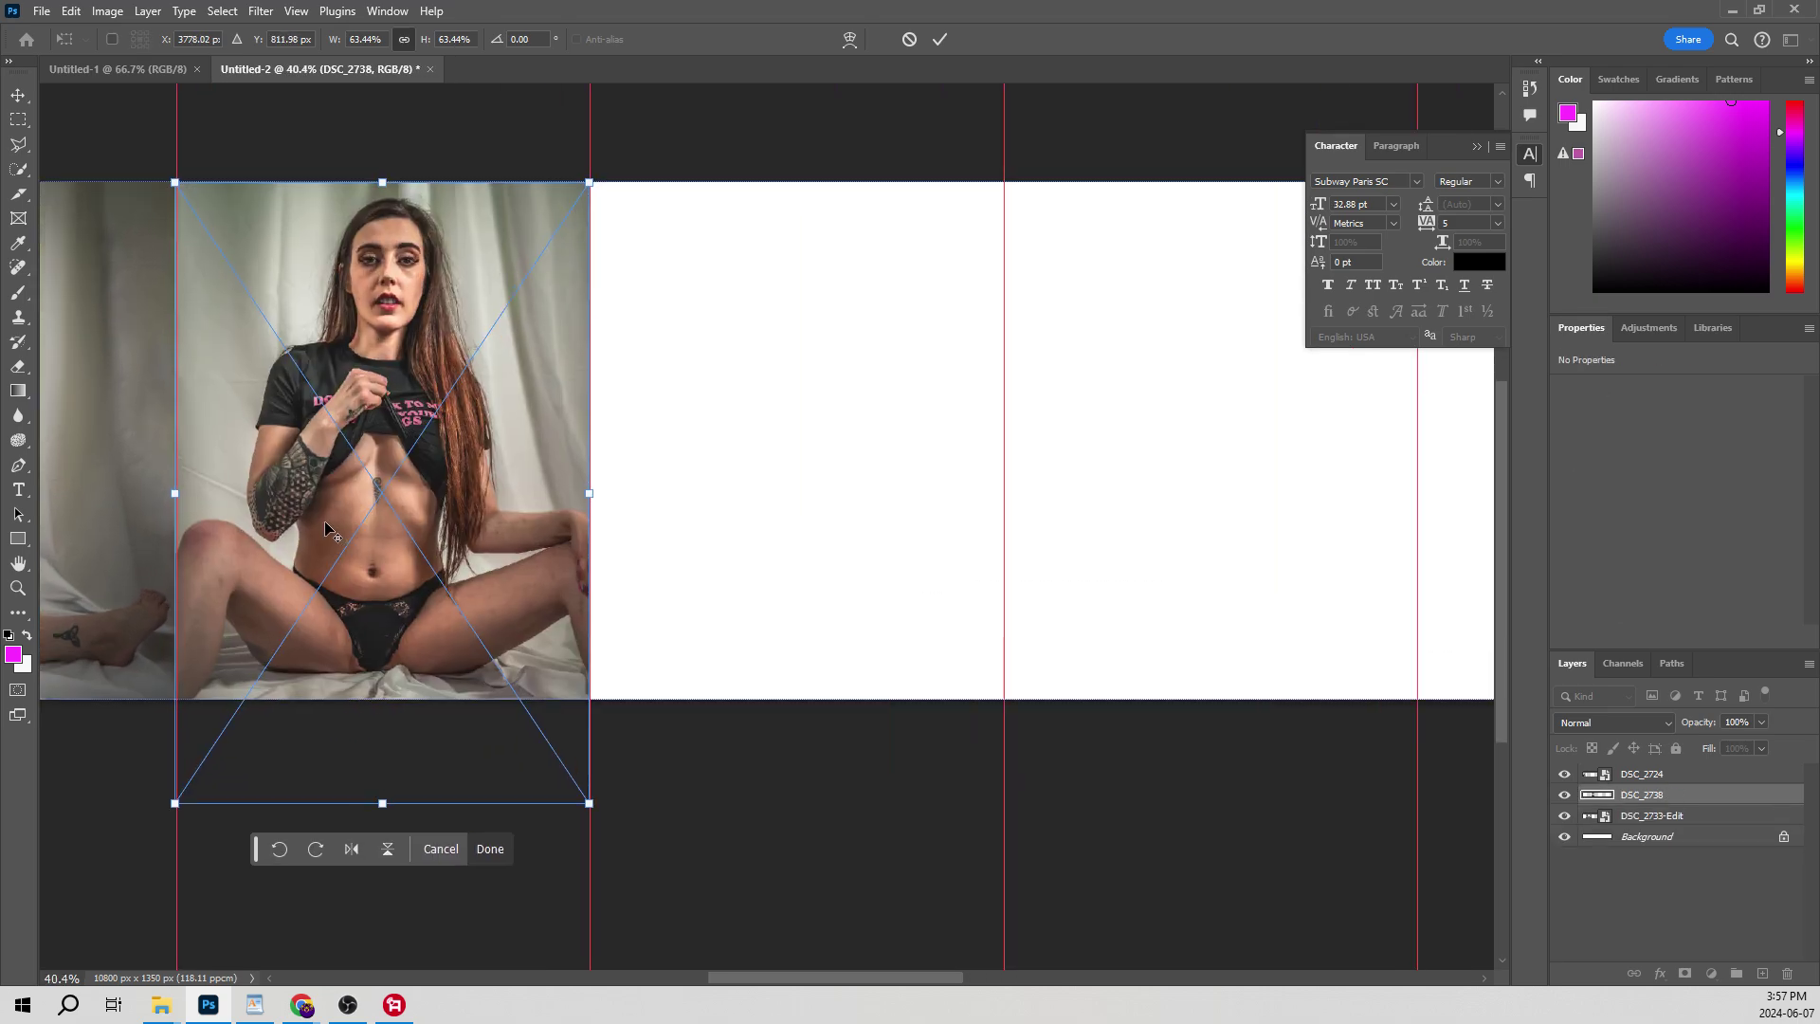
drag(171, 806, 174, 802)
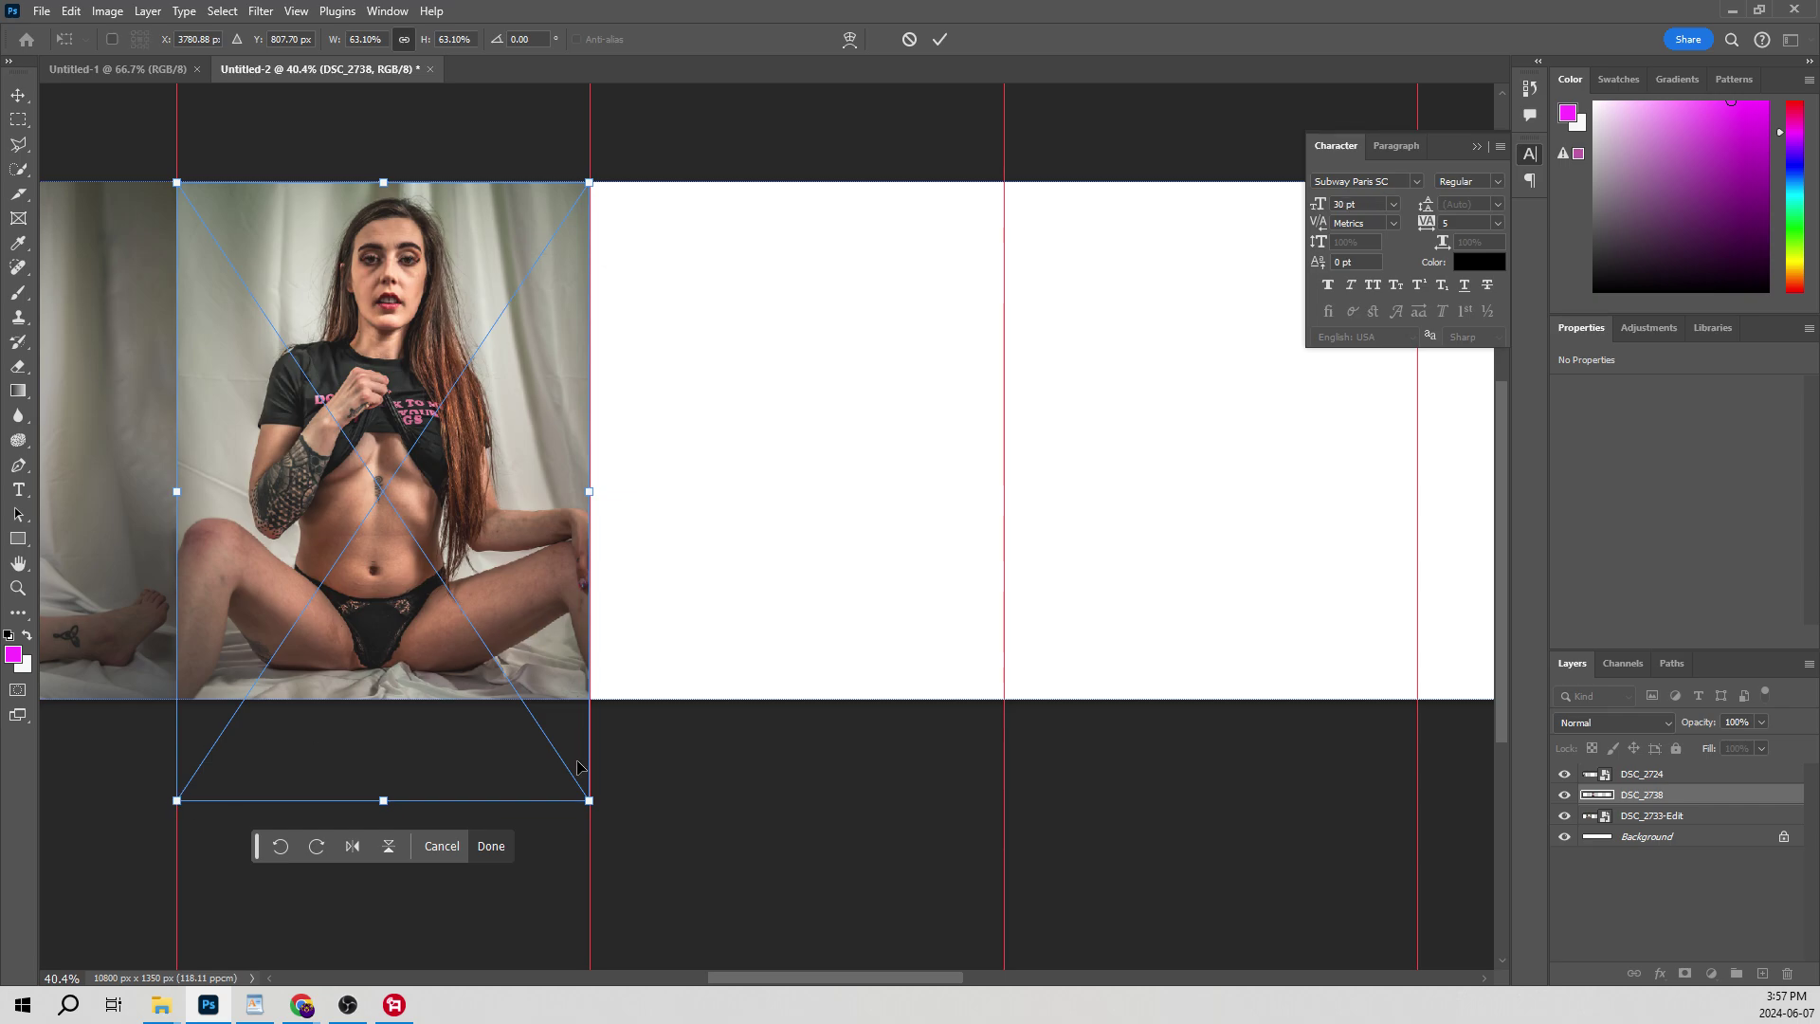
drag(587, 799, 590, 801)
click(25, 104)
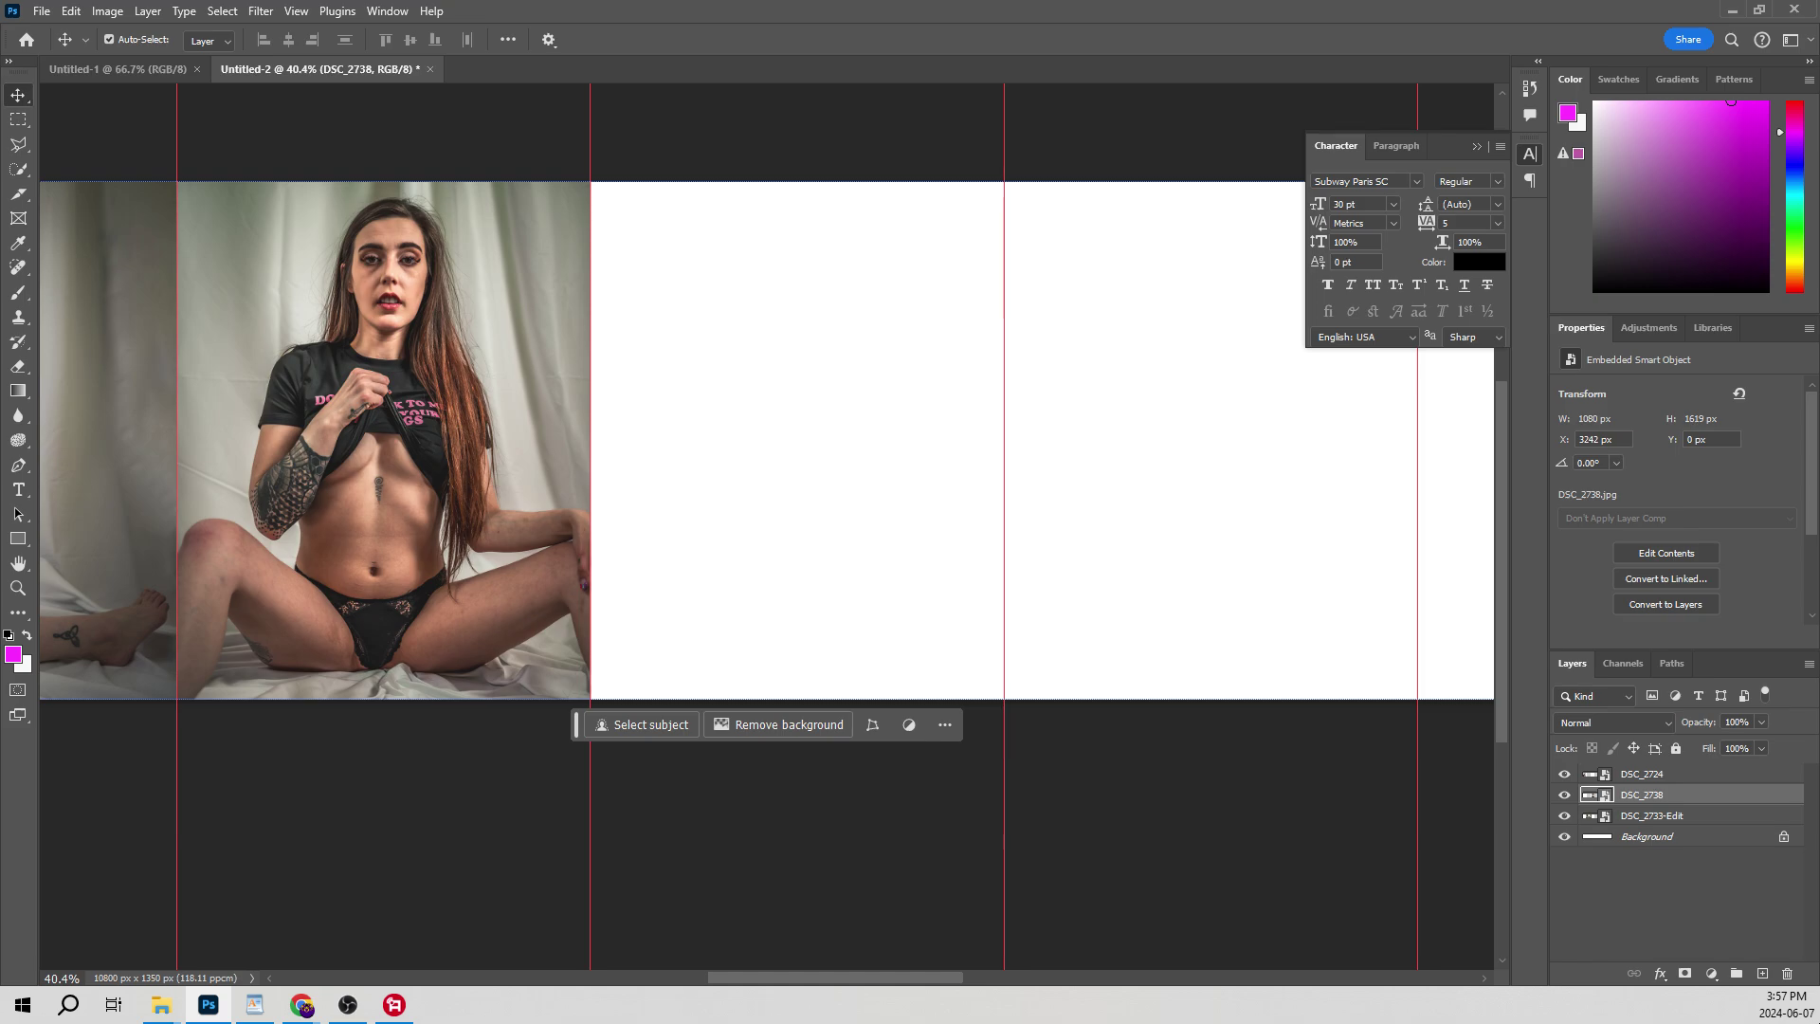
Step: Place DSC_2728 in the fifth panel, commit it, and regenerate slices from the guides
drag(470, 595, 860, 471)
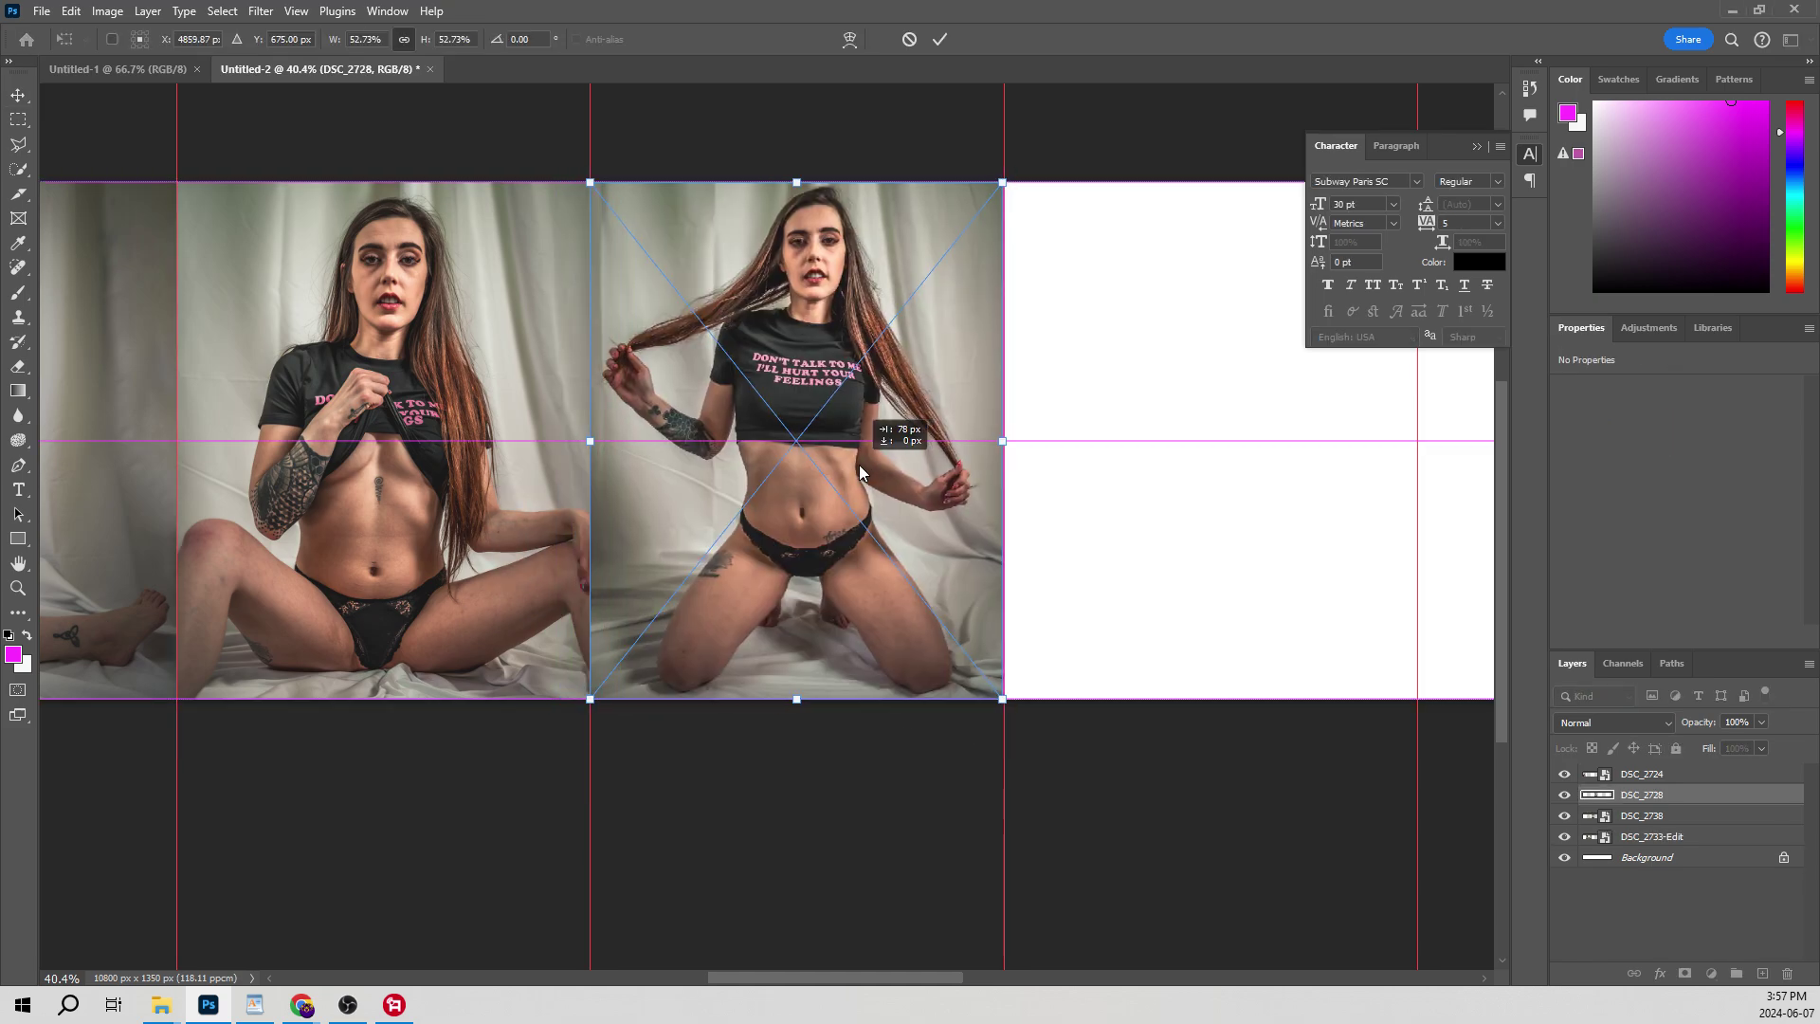
mouse_move(917, 976)
mouse_down()
mouse_move(680, 976)
mouse_move(916, 977)
mouse_up()
mouse_move(846, 509)
mouse_down()
mouse_move(867, 506)
mouse_move(846, 509)
mouse_up()
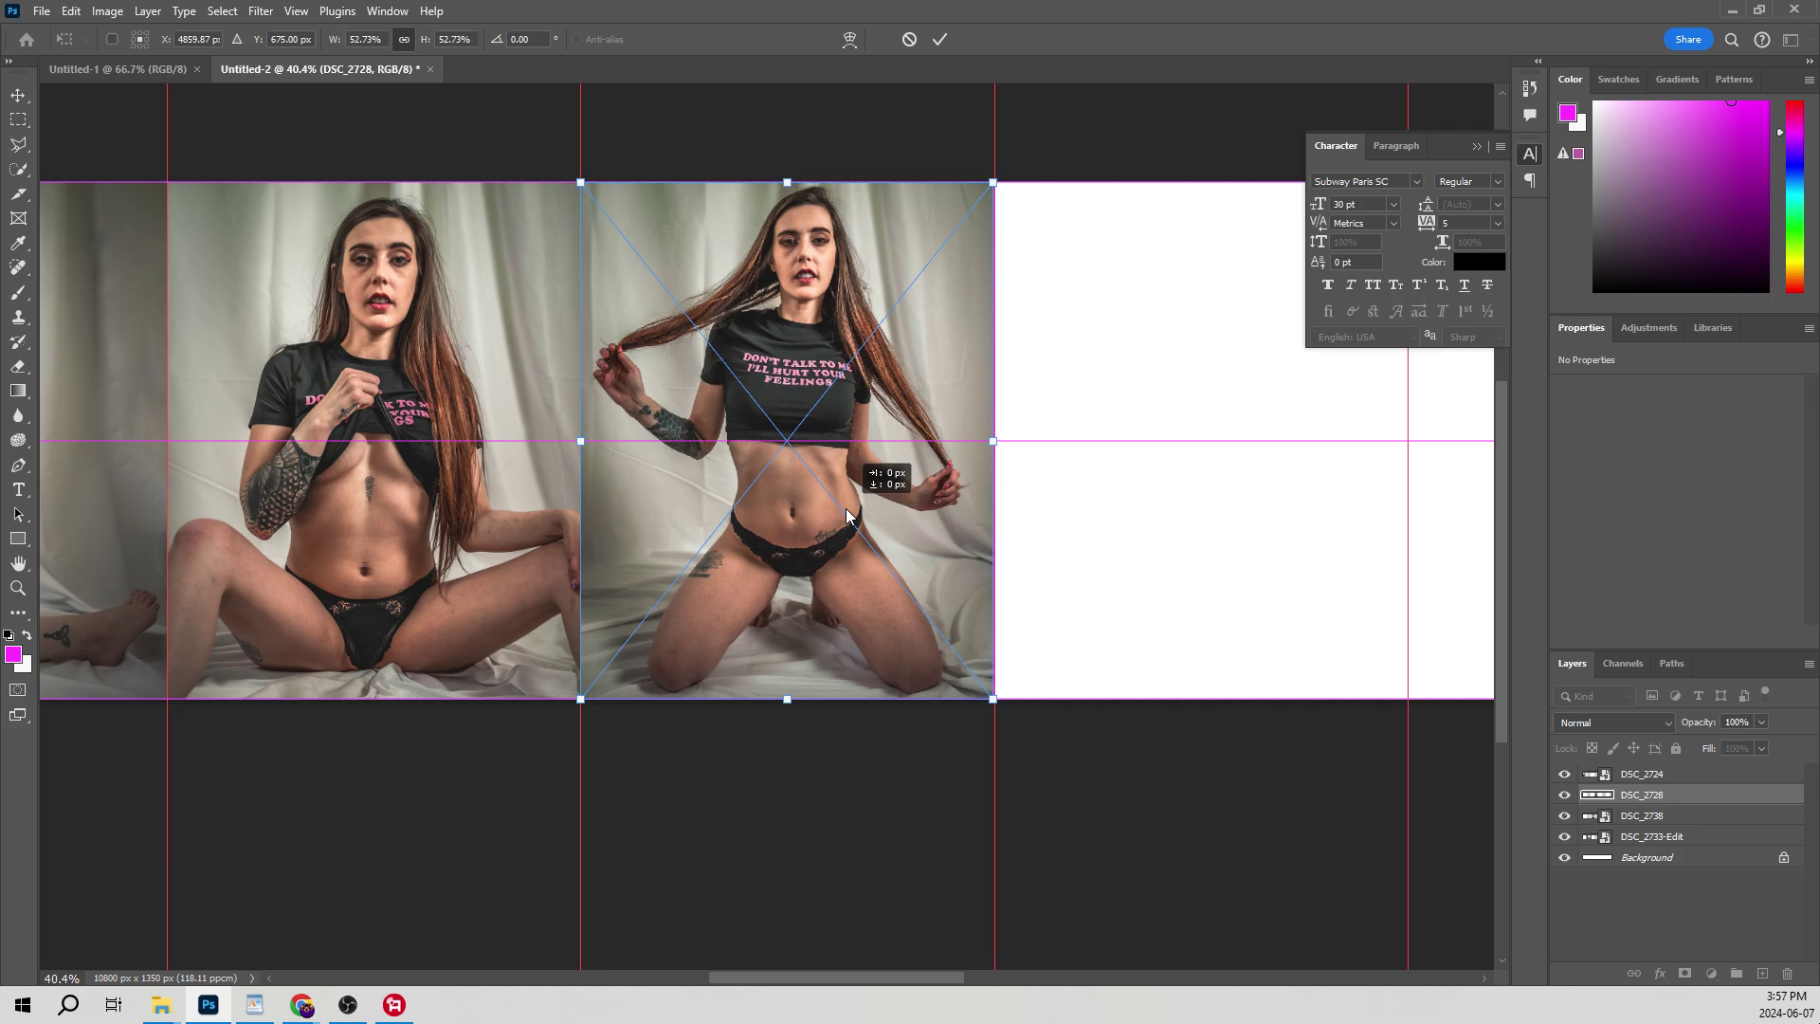
key(Return)
scroll(989, 571, up, 5)
scroll(988, 572, up, 5)
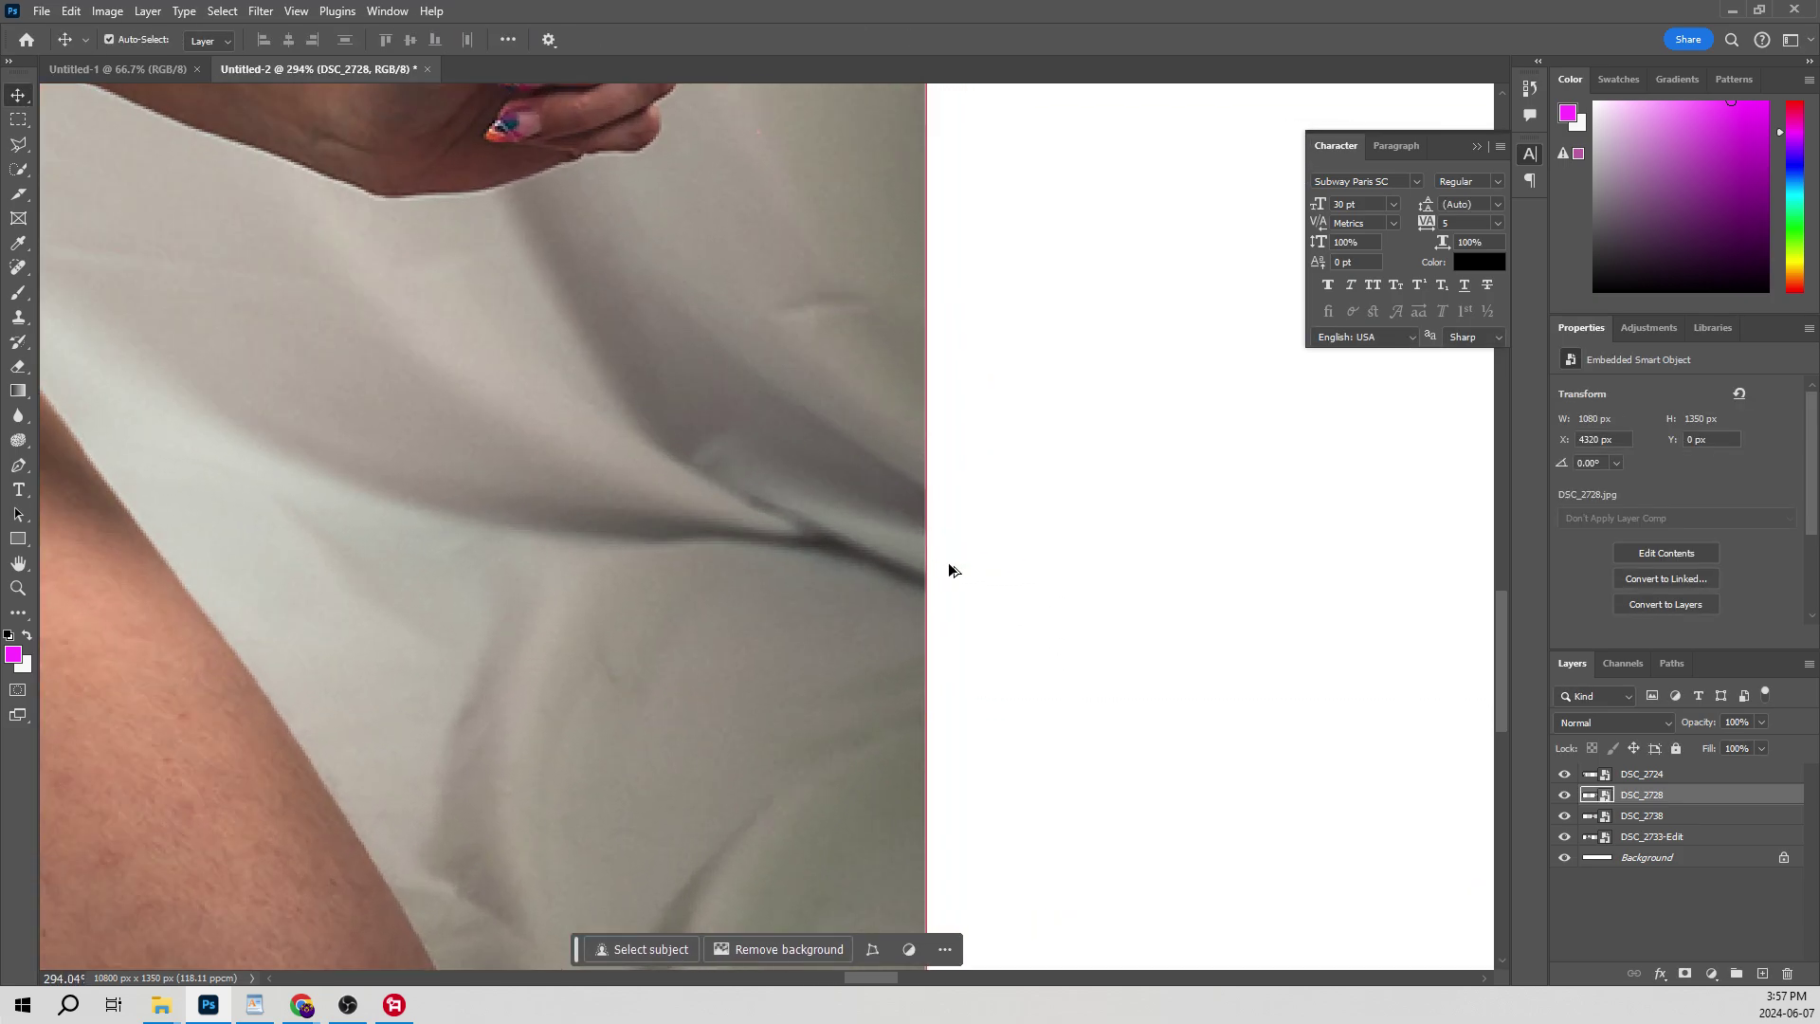
click(970, 561)
scroll(969, 562, down, 10)
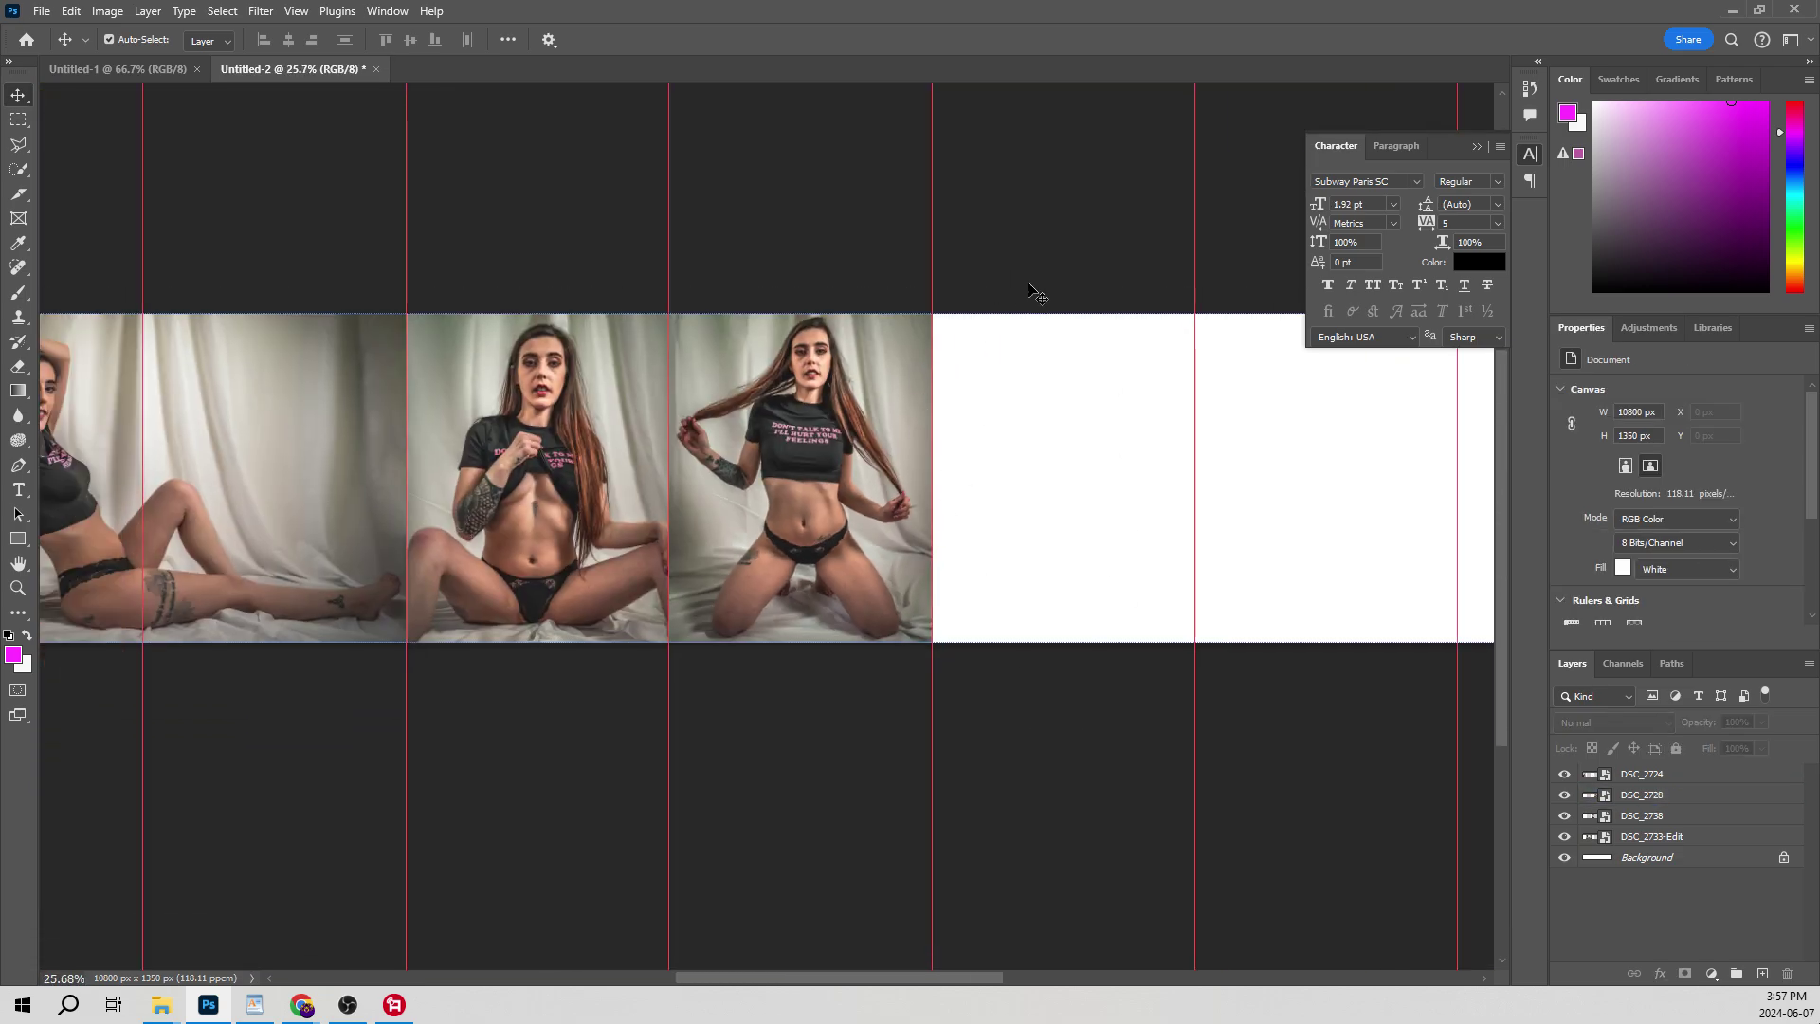
click(19, 195)
click(501, 42)
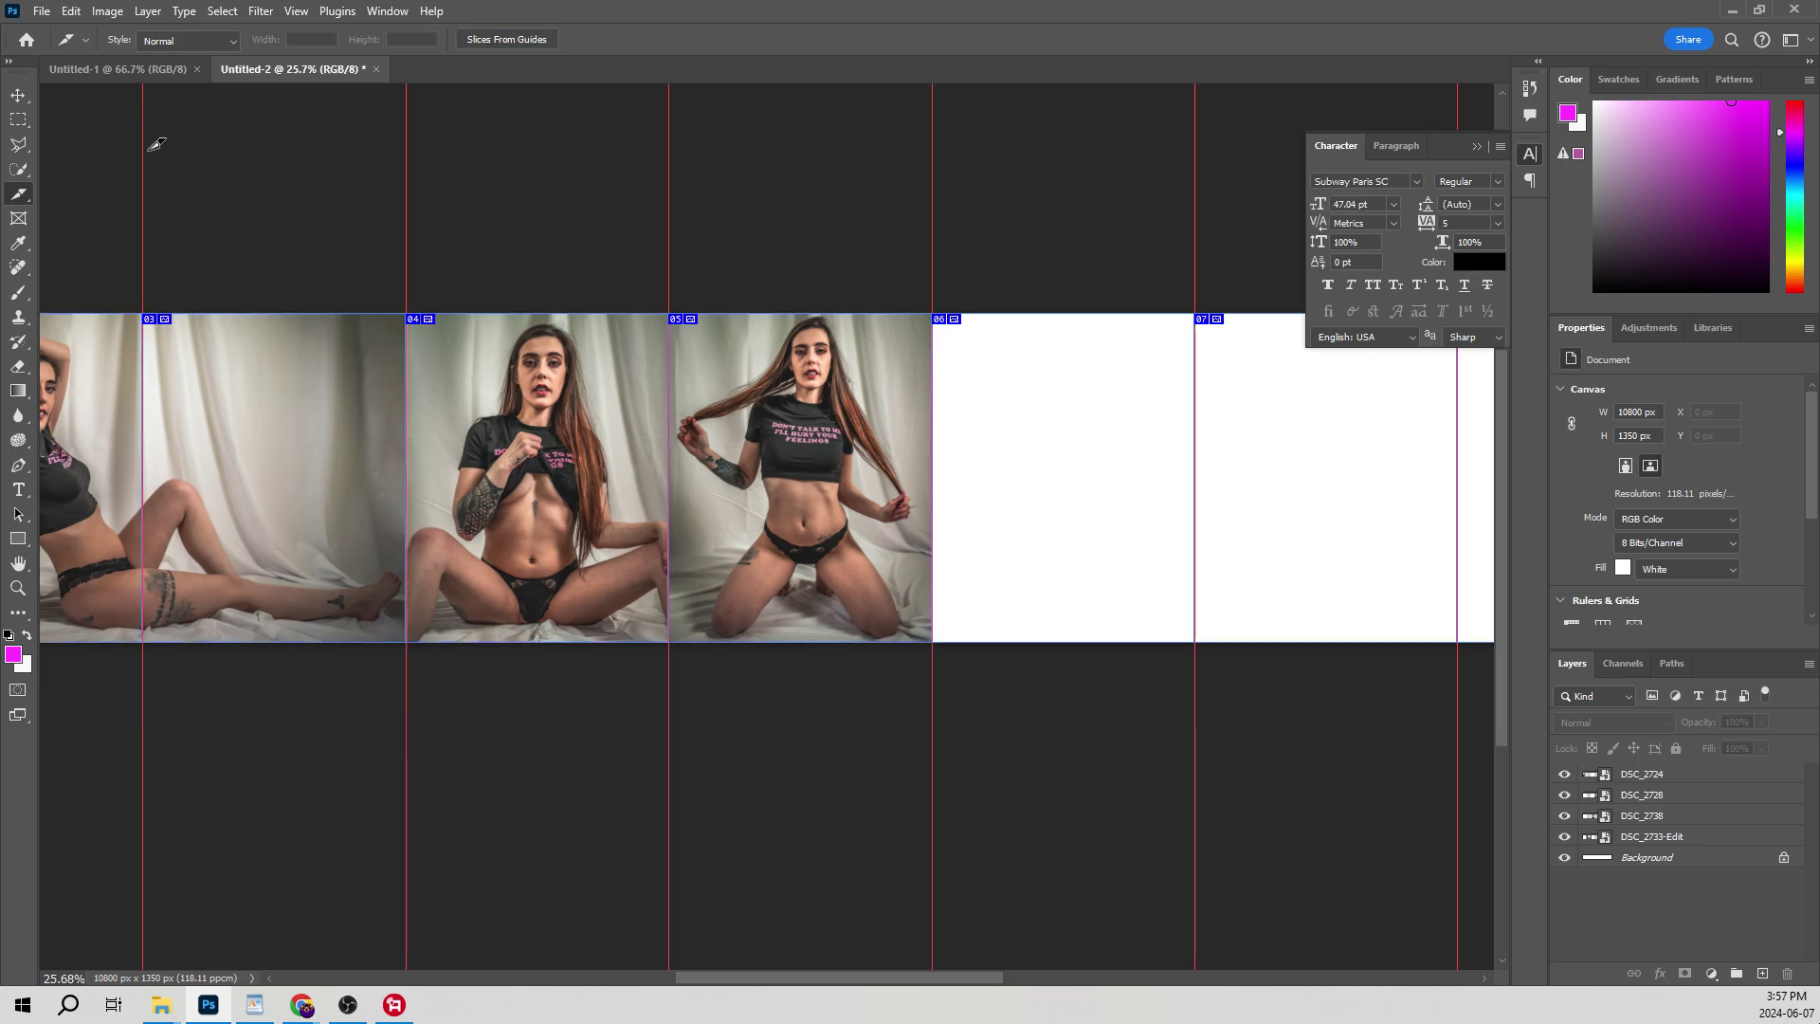
Step: Start a Save for Web (Legacy) export of all slices into the Carousels folder
click(42, 11)
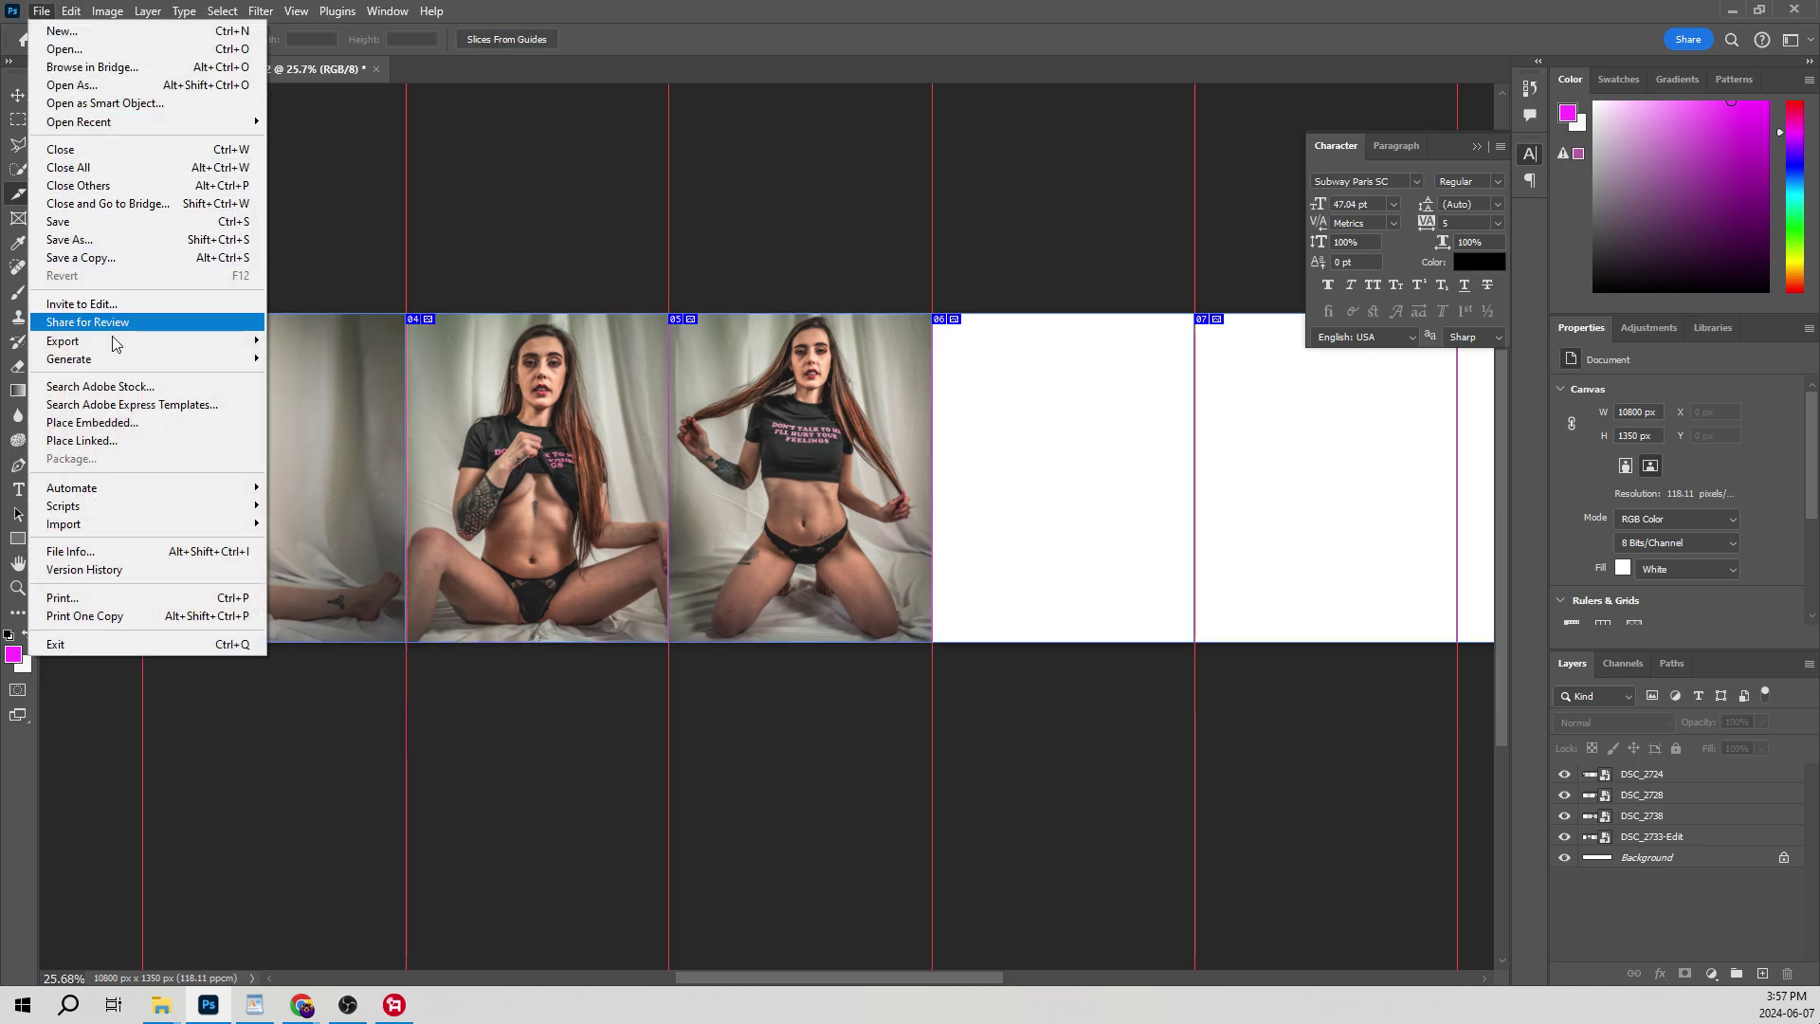
mouse_move(237, 341)
click(372, 415)
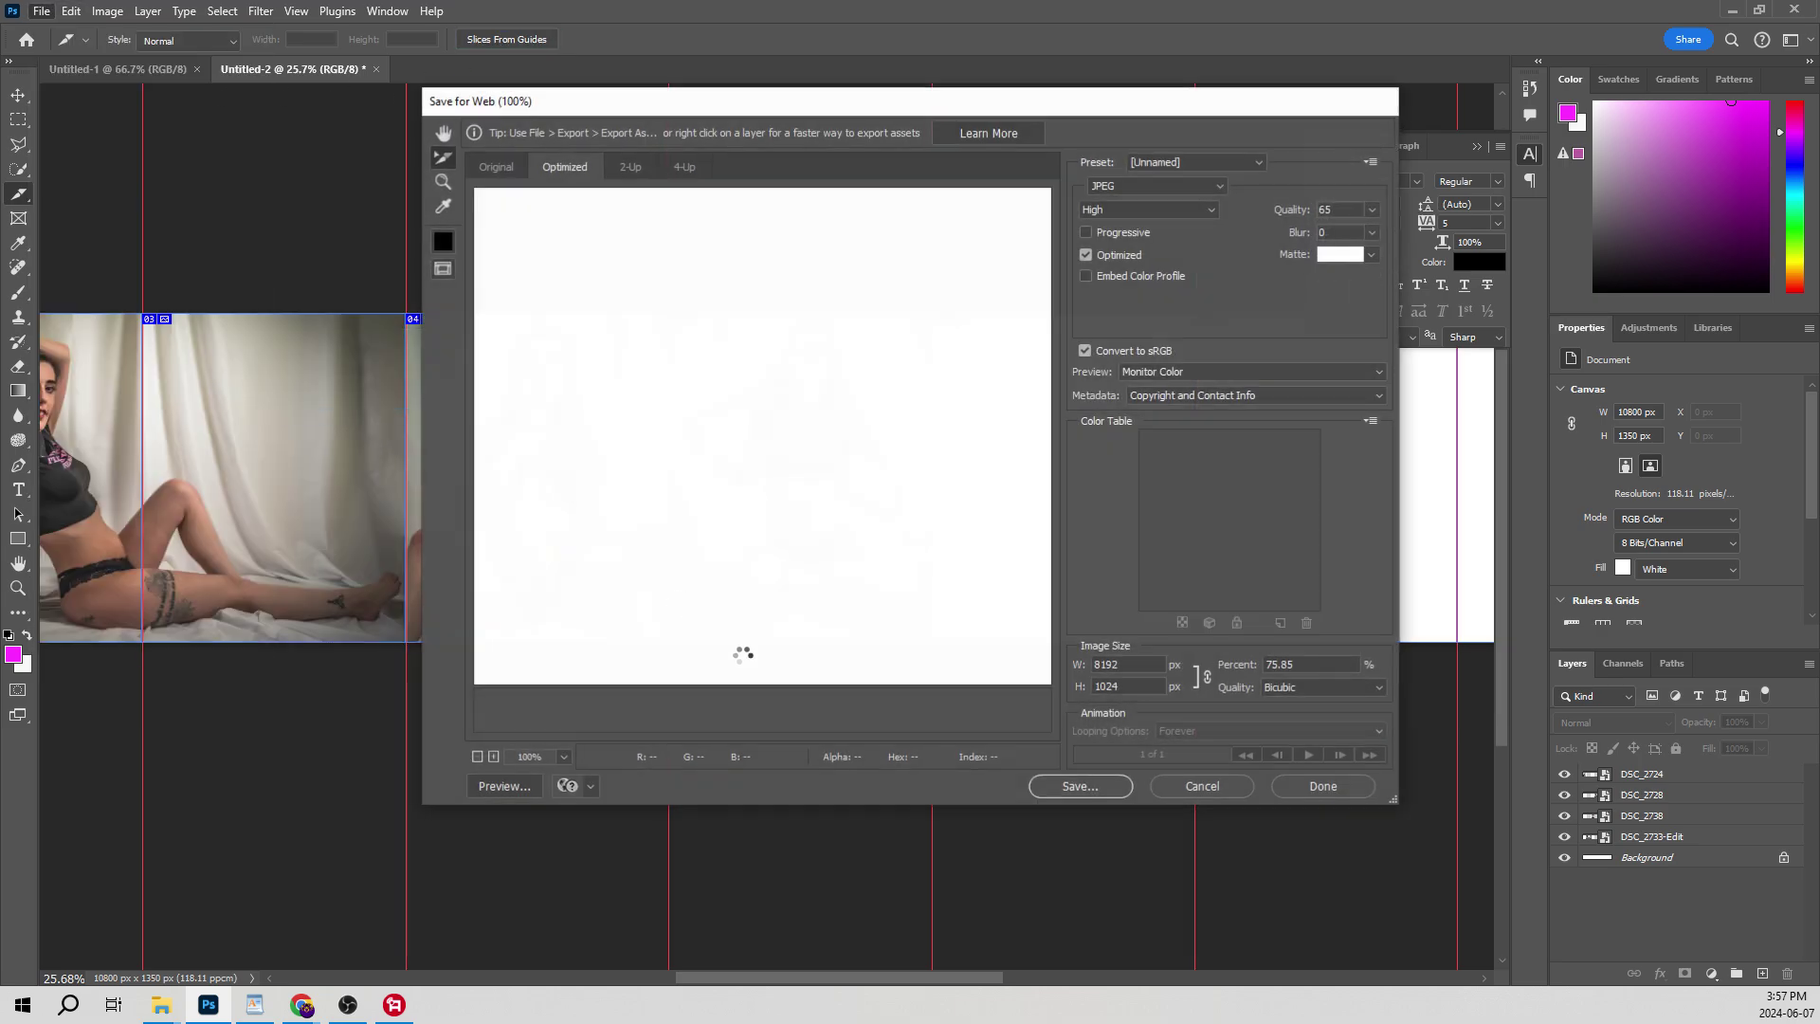
click(1076, 785)
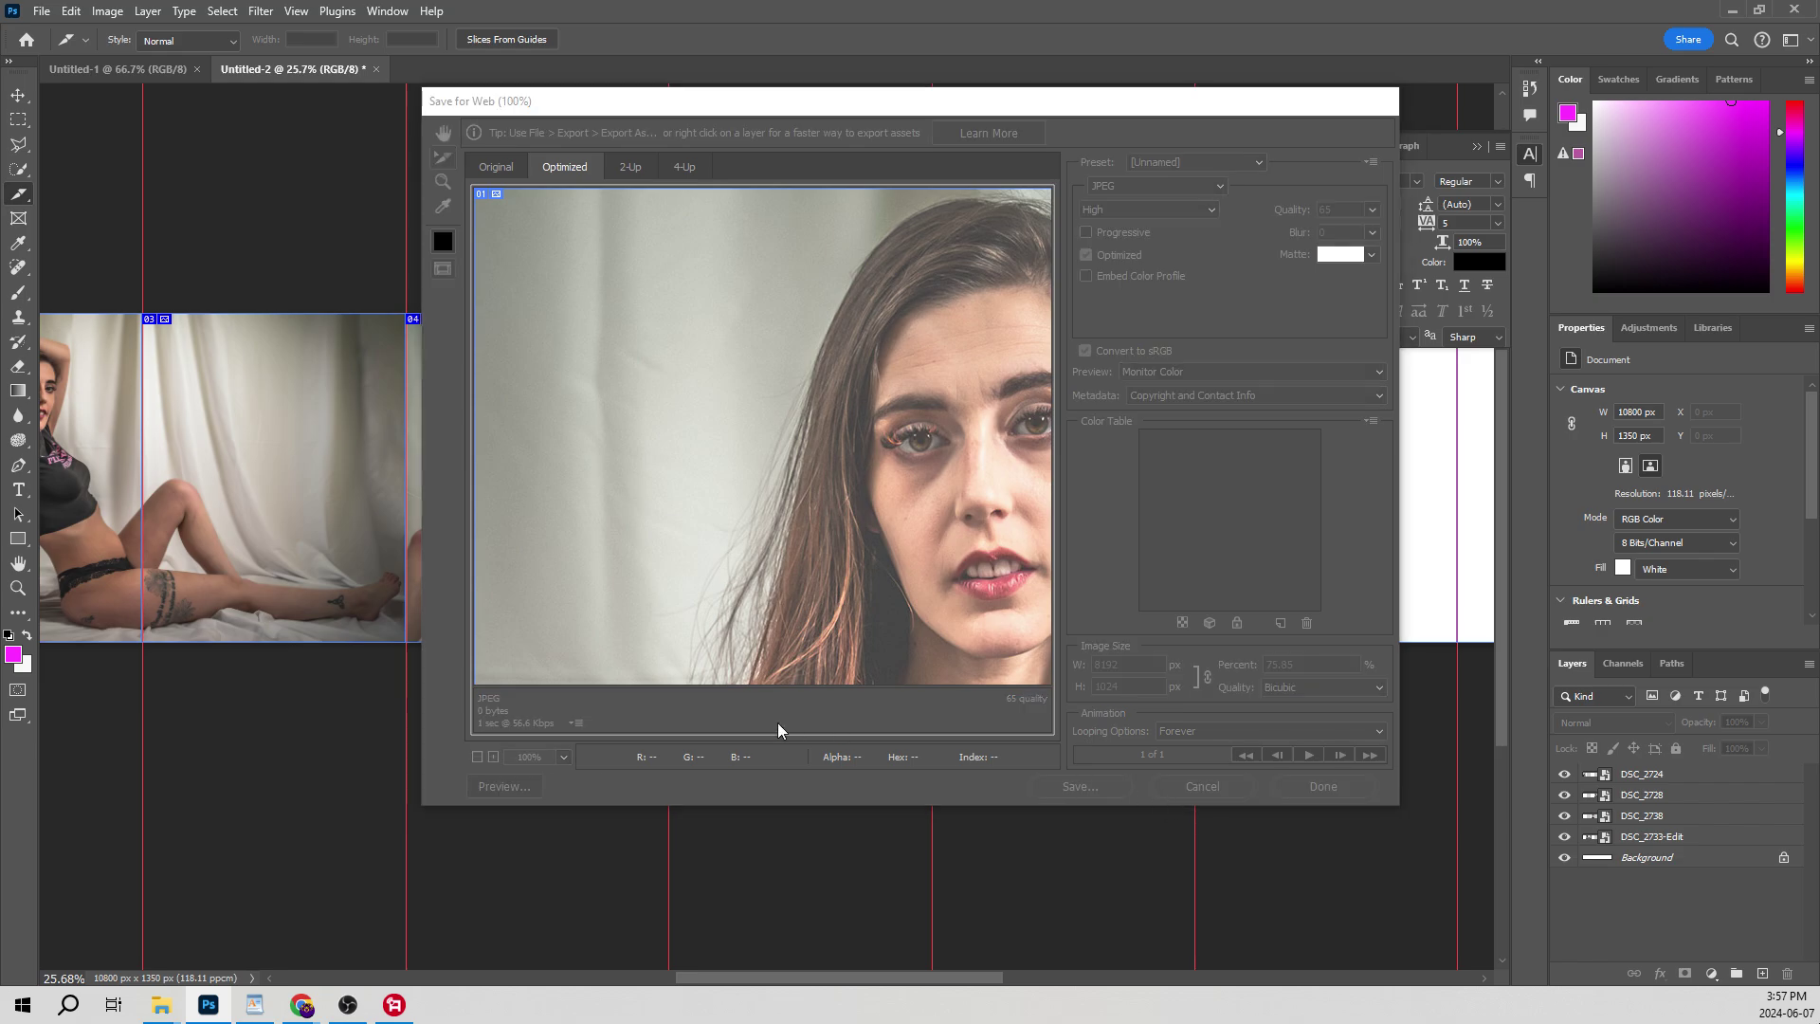
click(813, 162)
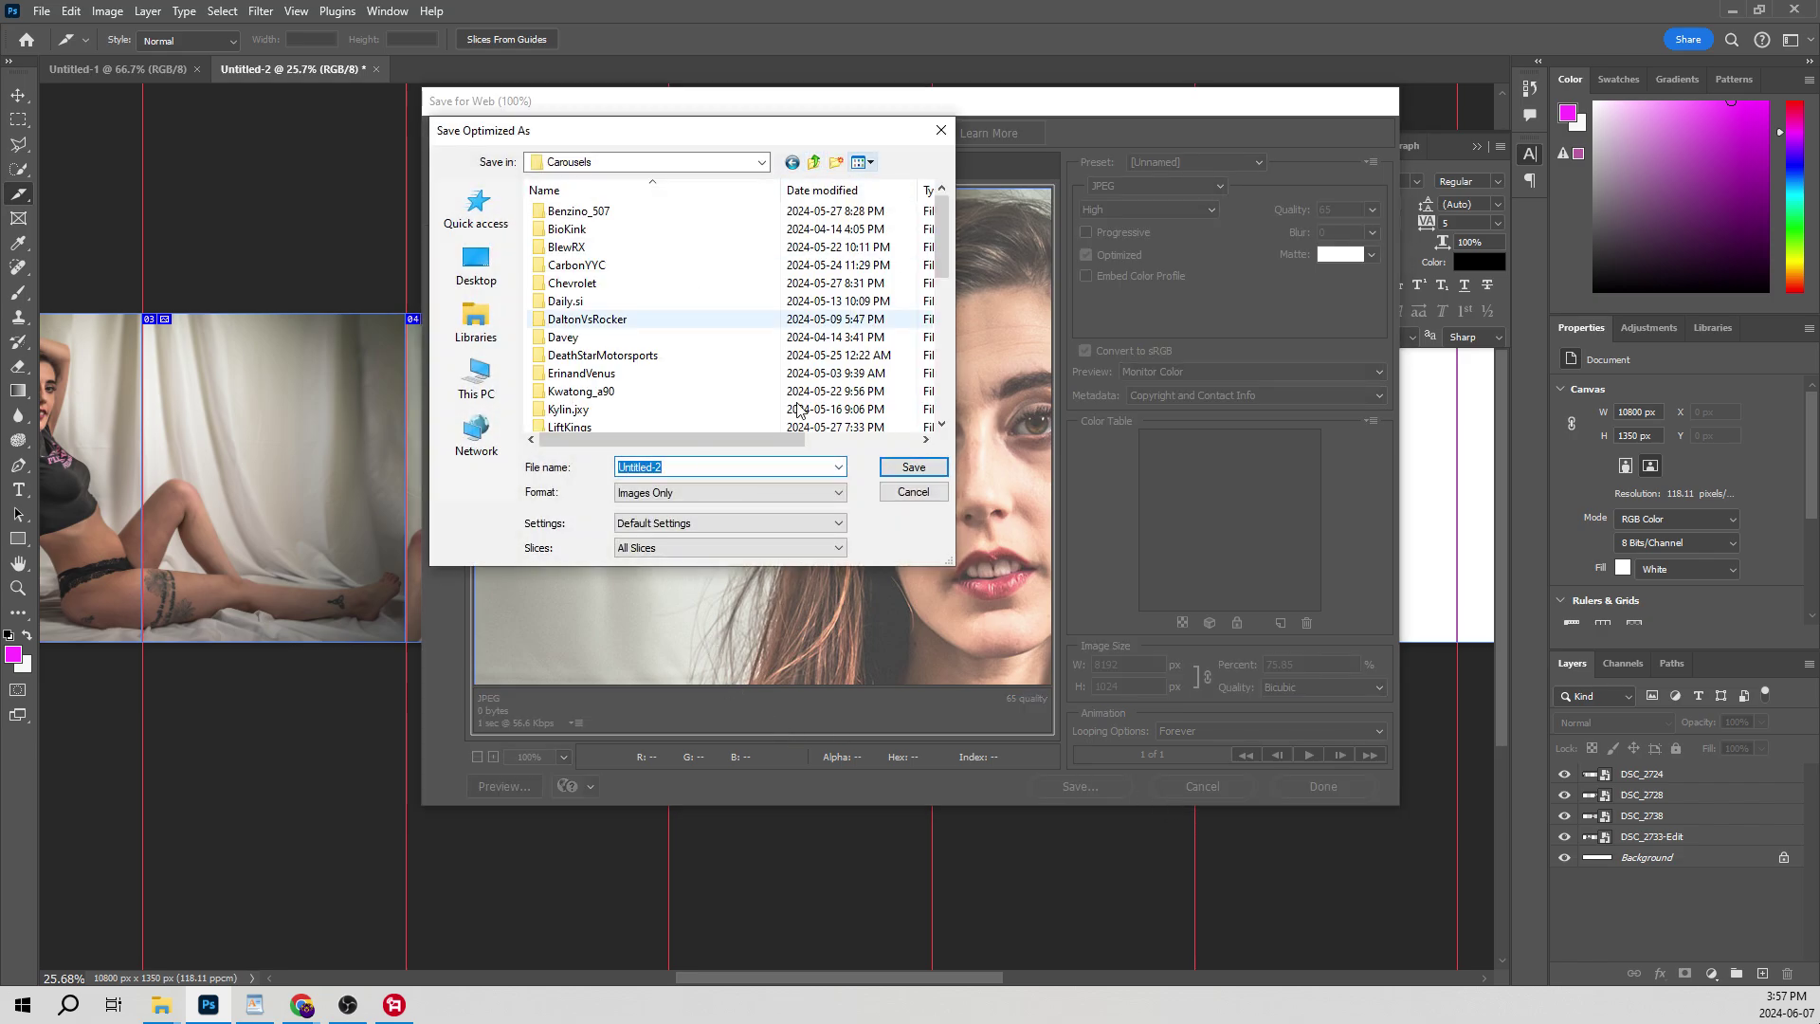
Step: Make a new folder named Ash inside Carousels and save all slices into it
right_click(701, 358)
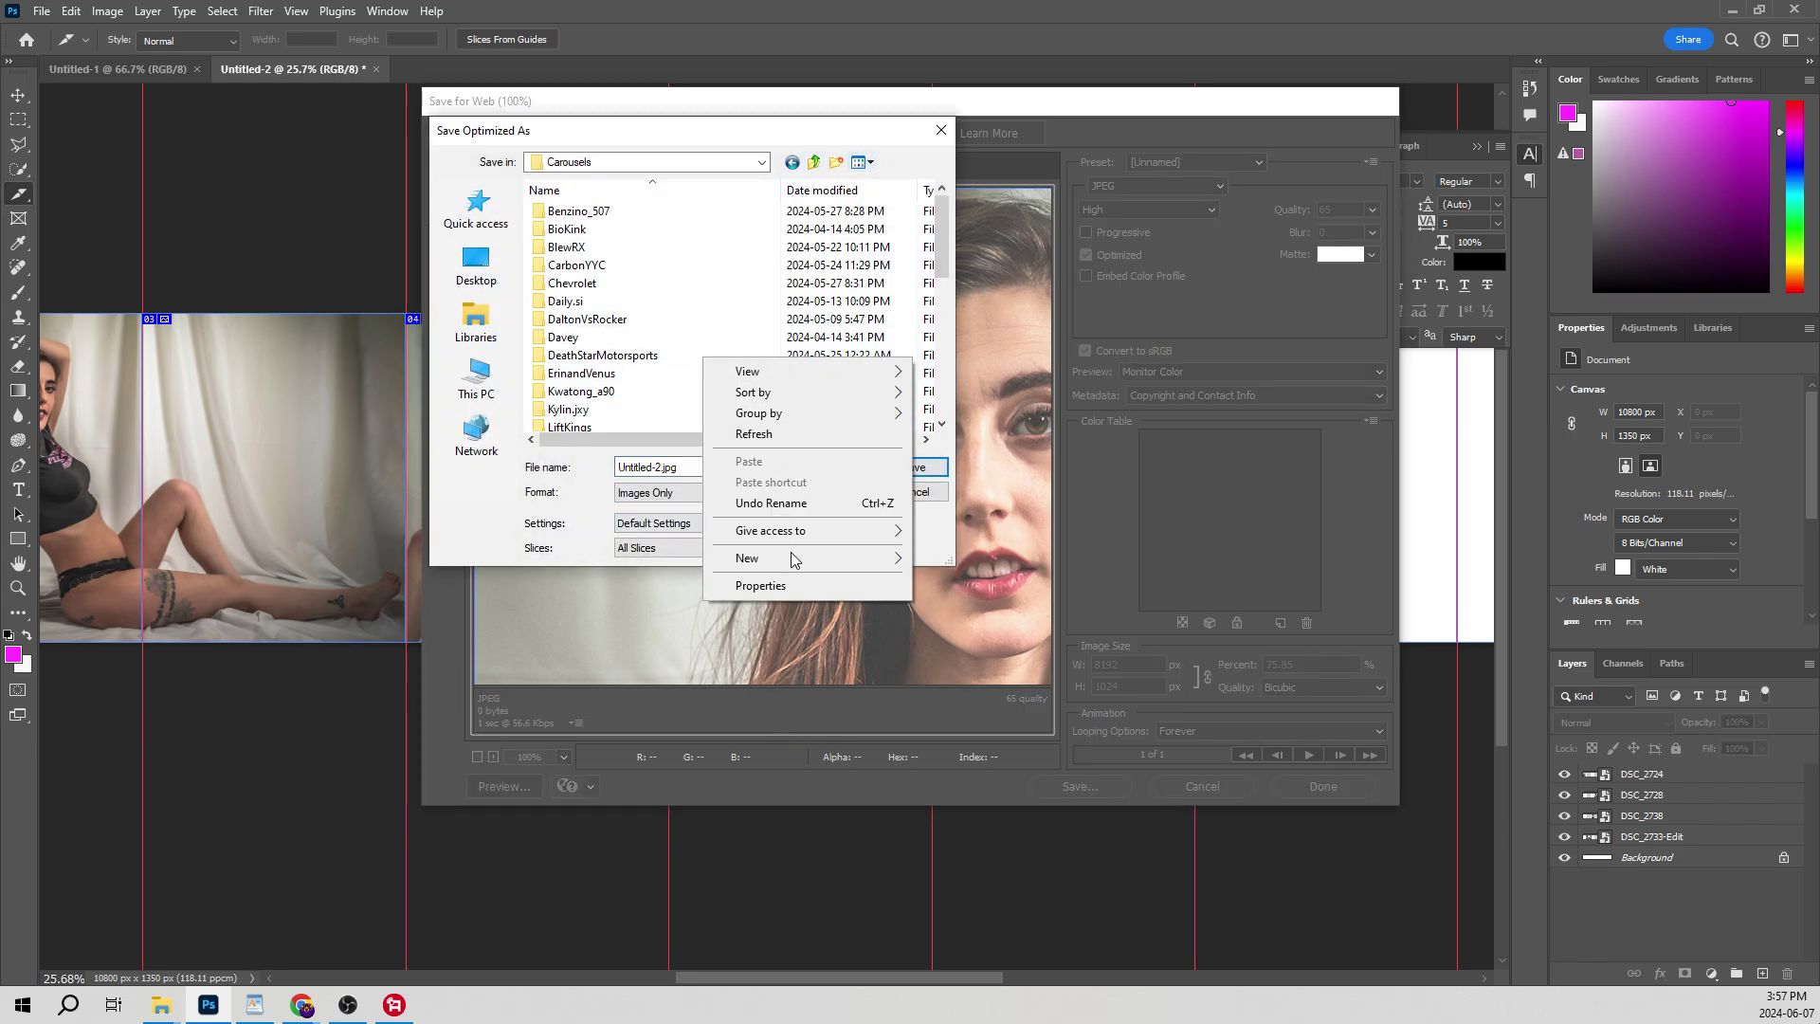
mouse_move(801, 559)
click(962, 560)
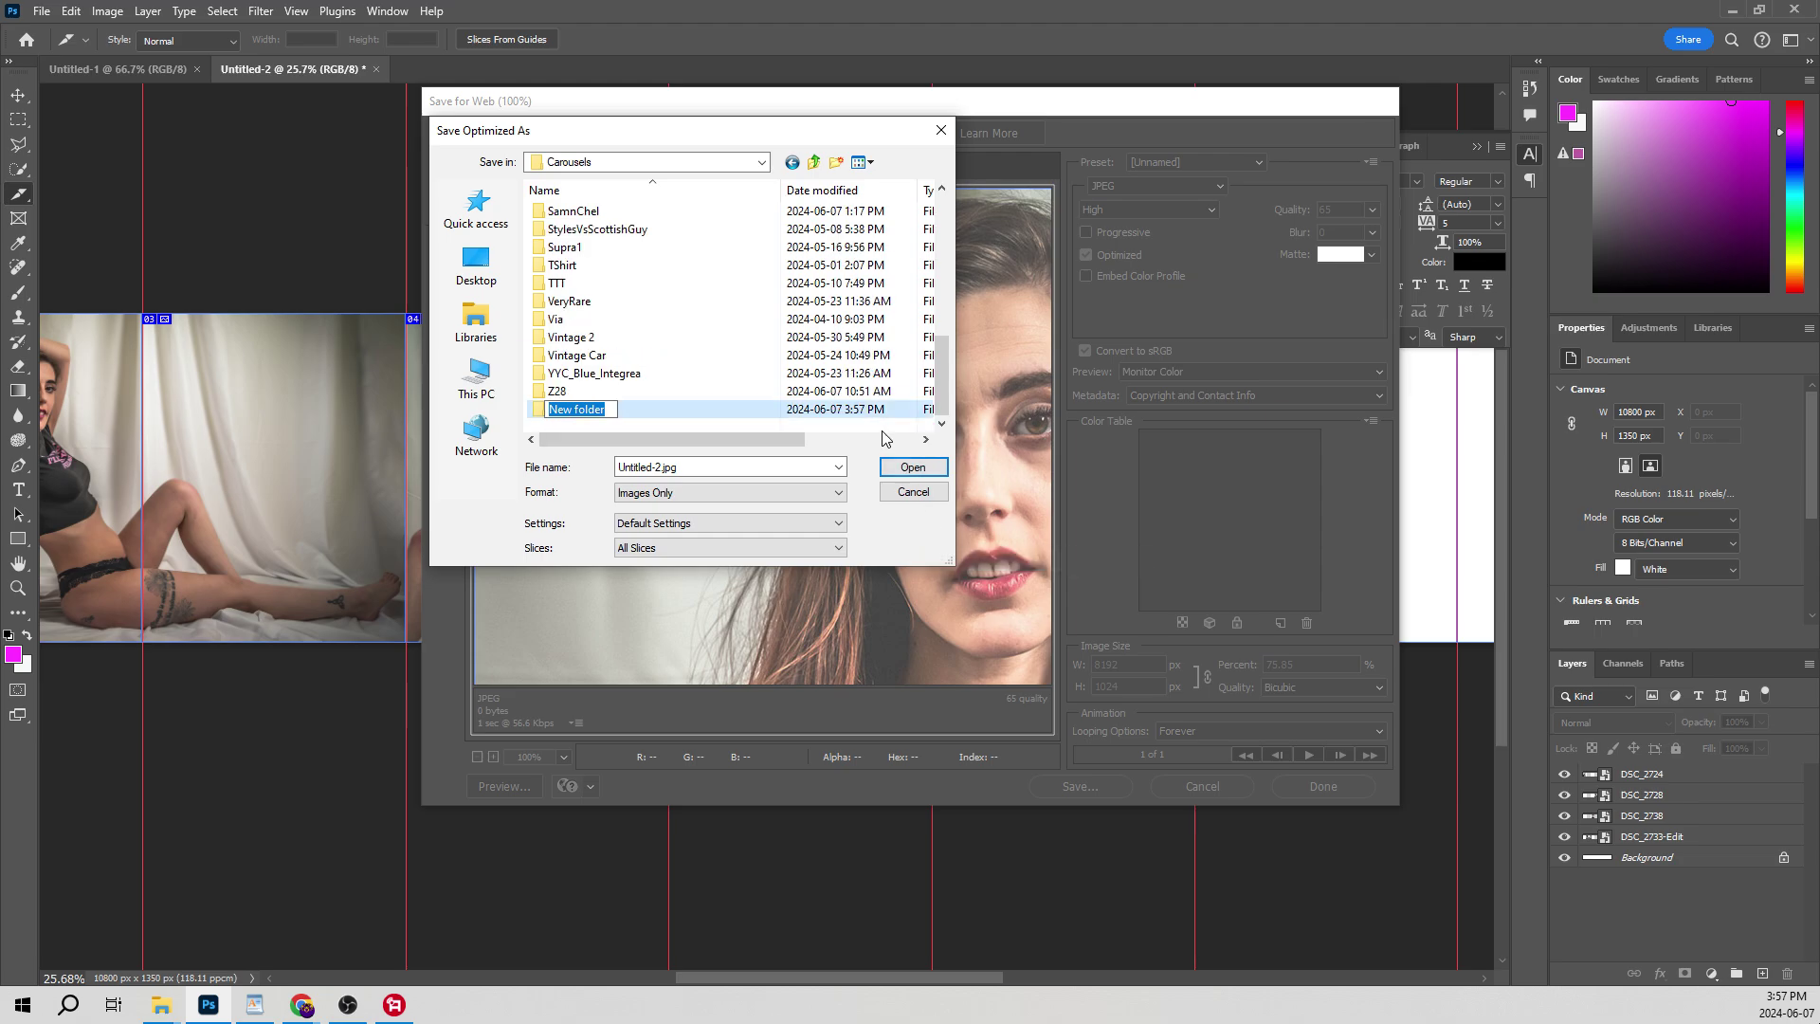
text(ASh)
key(BackSpace)
key(BackSpace)
key(Return)
key(Return)
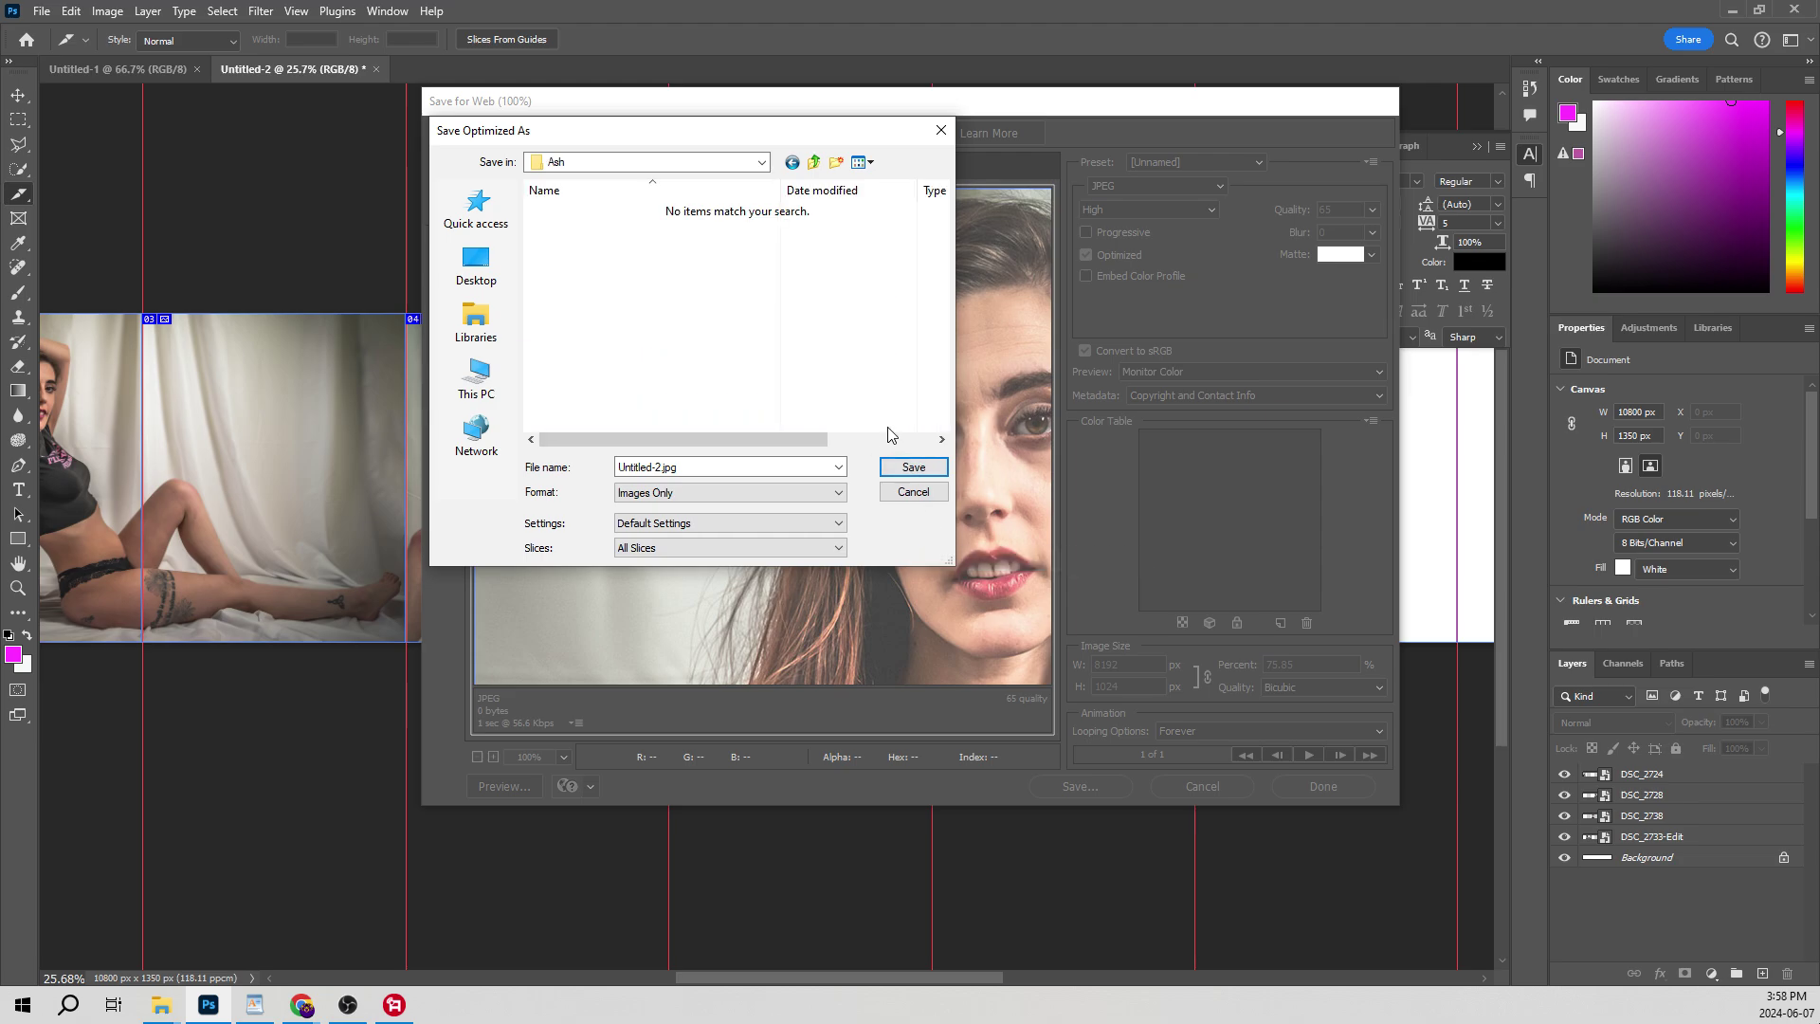
click(912, 467)
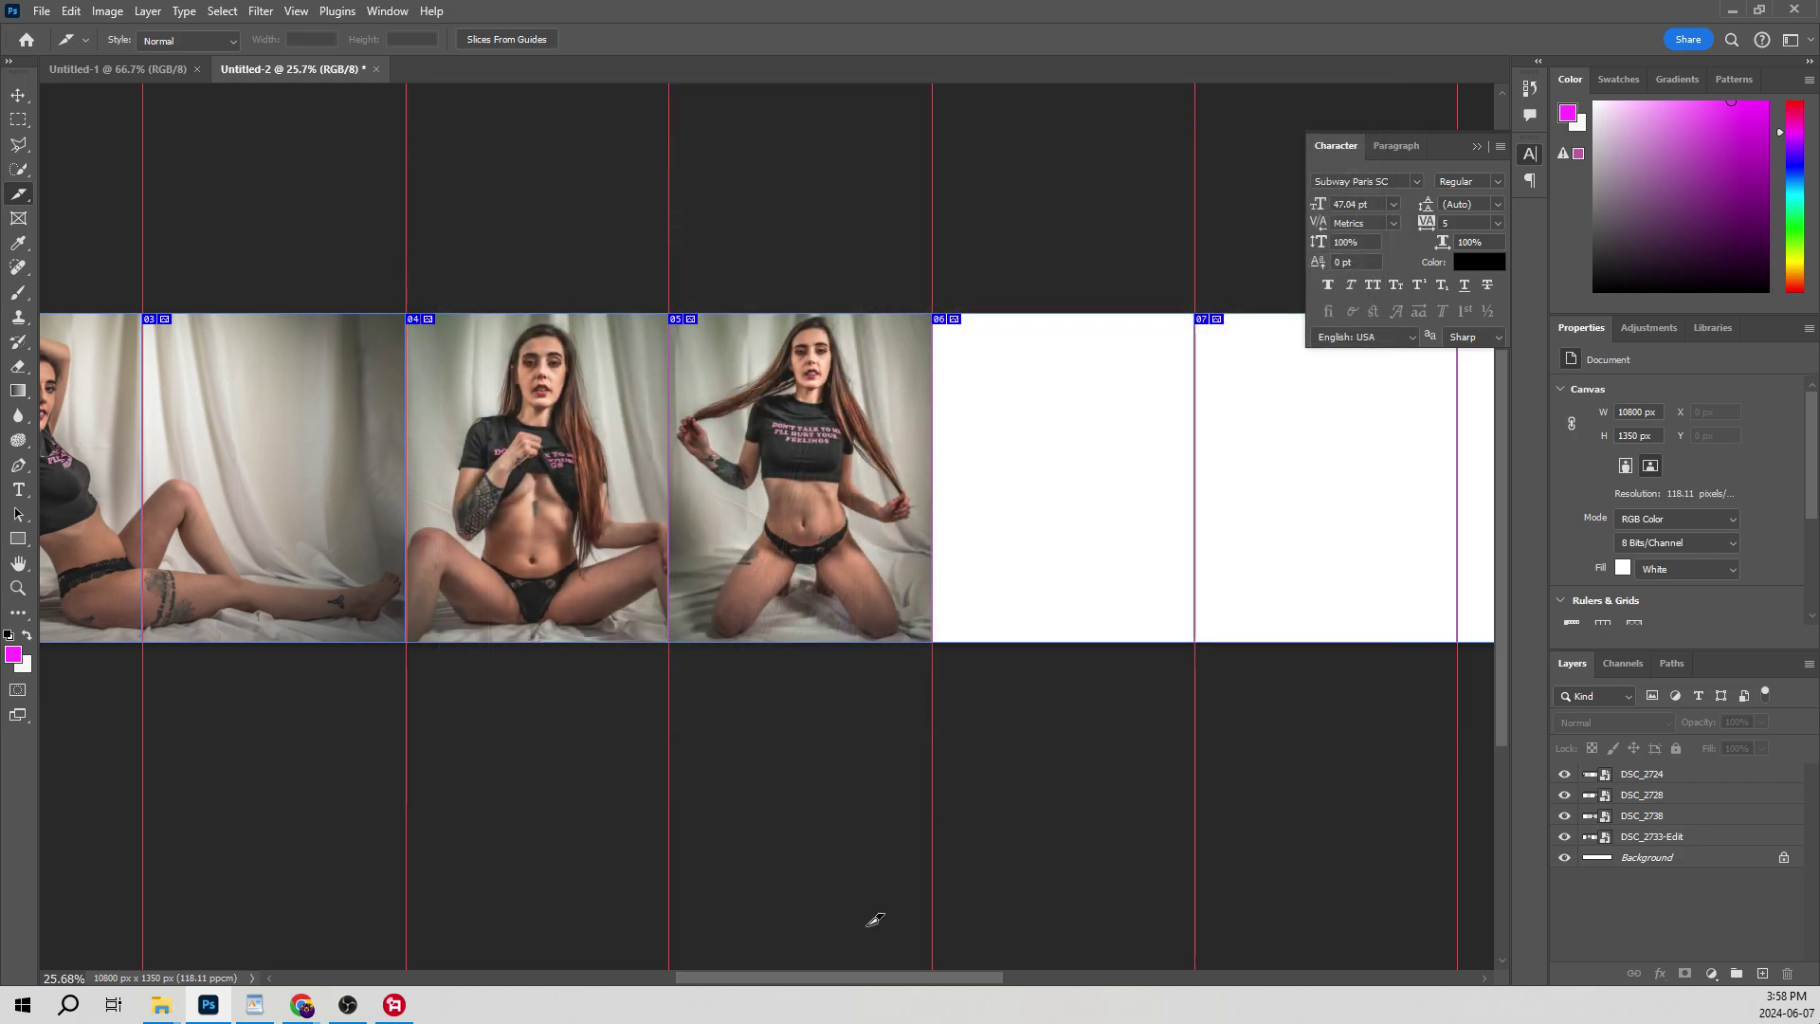
Step: Pan the sliced carousel canvas left to bring slices 01 and 02 into view
drag(829, 976, 722, 976)
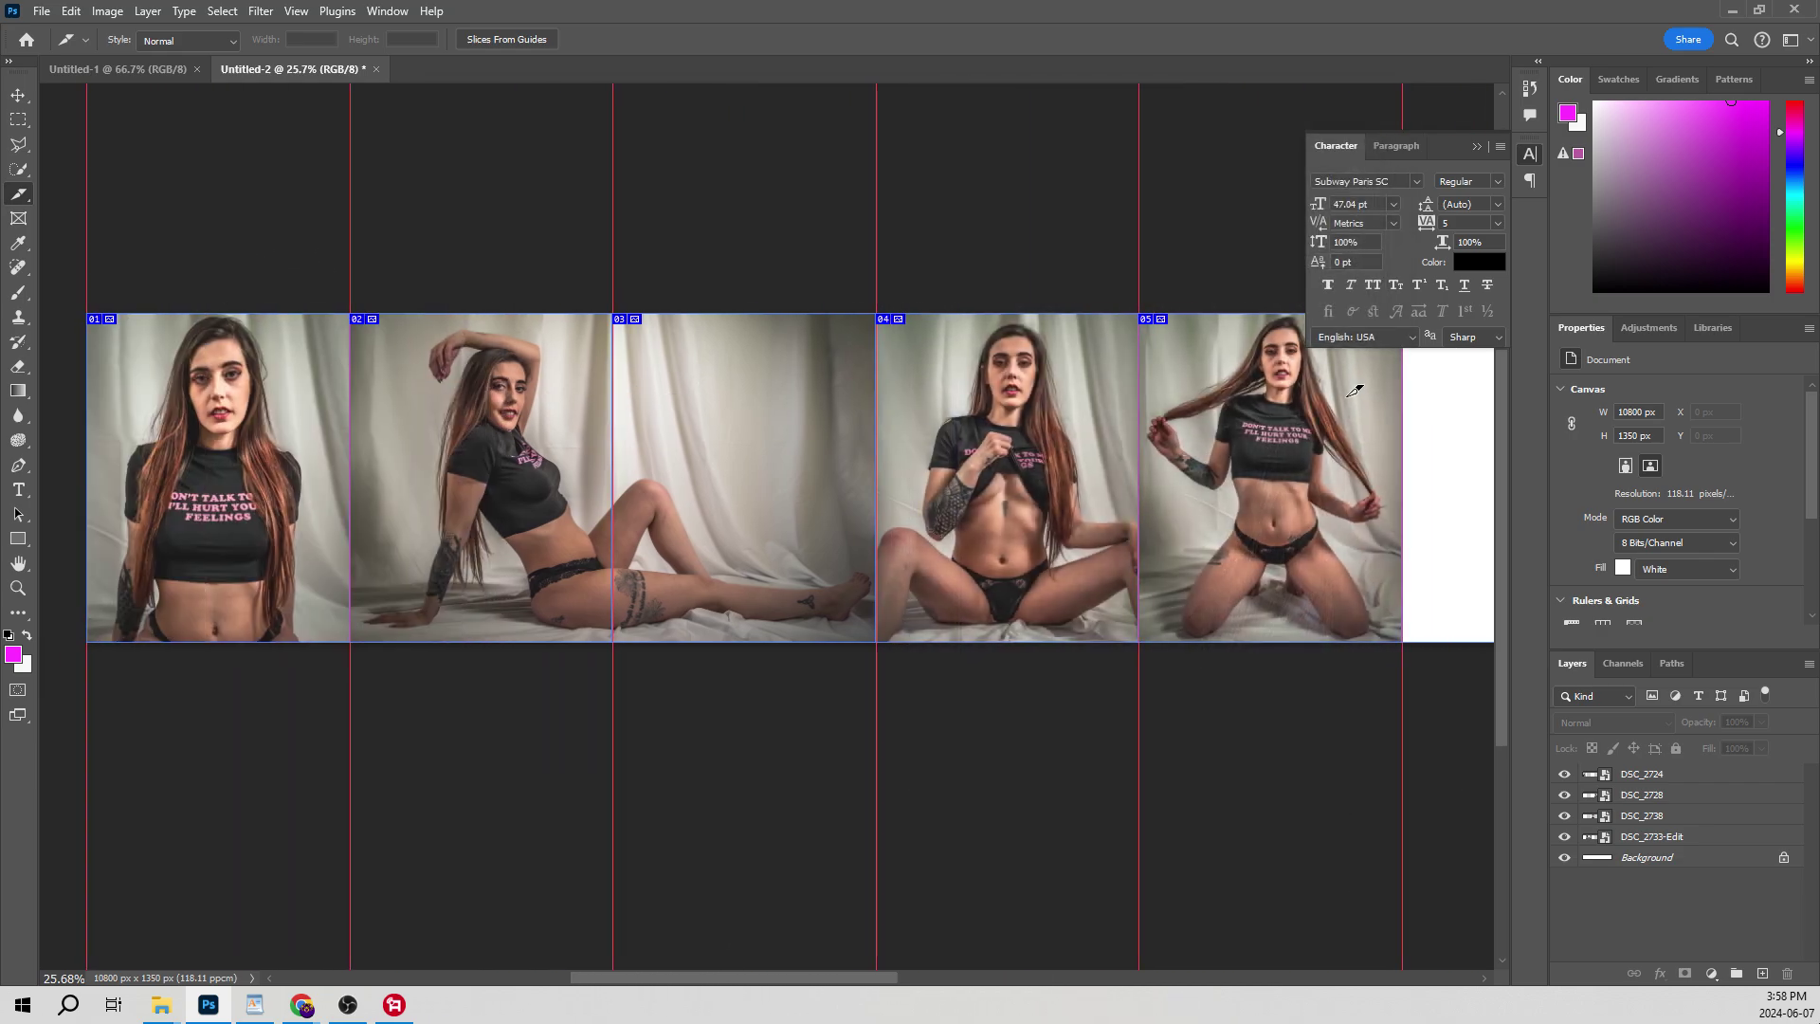